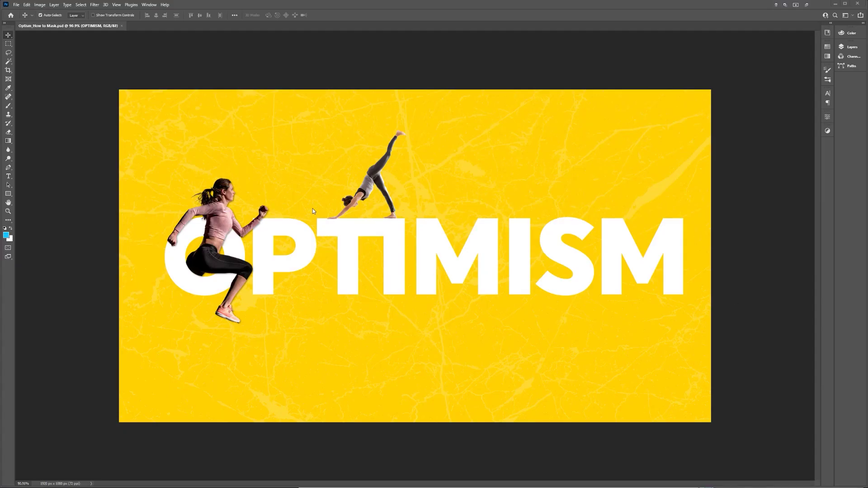
Examine the runner and yoga figure cutouts against the OPTIMISM lettering in the finished composition.
{"action": "scroll", "coordinate": [184, 241], "scroll_direction": "up", "scroll_amount": 7}
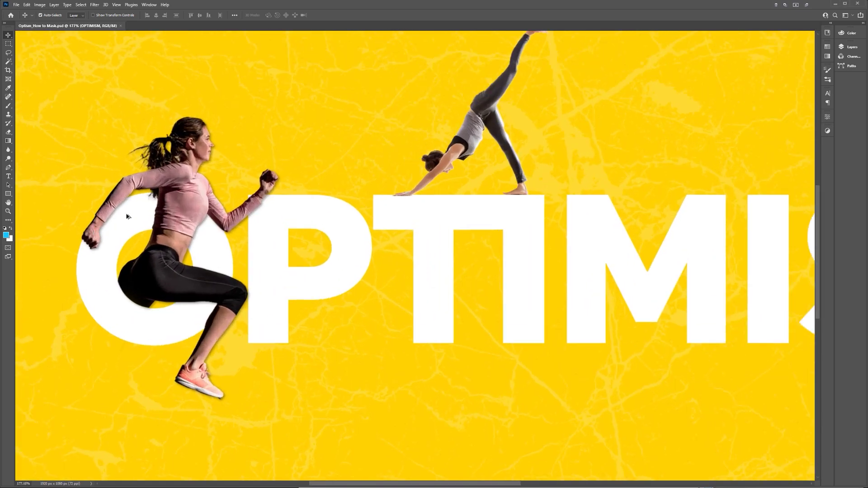
{"action": "left_click_drag", "start_coordinate": [163, 186], "coordinate": [249, 219]}
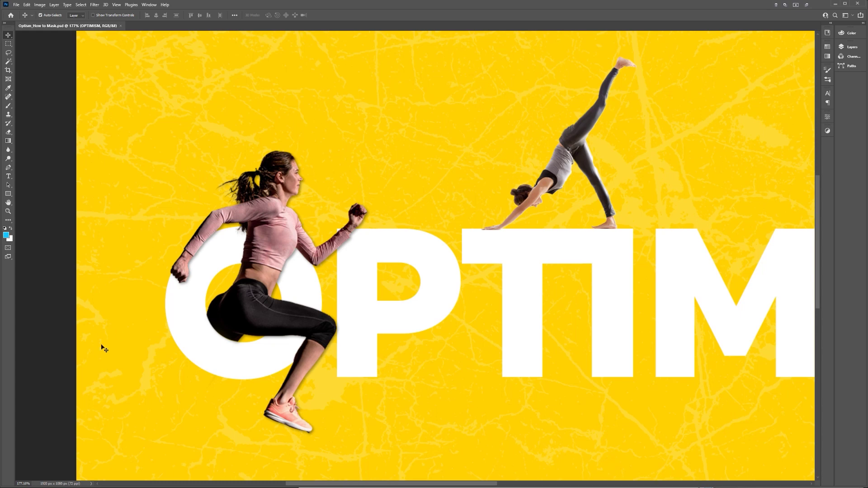
{"action": "scroll", "coordinate": [185, 338], "scroll_direction": "down", "scroll_amount": 2}
{"action": "left_click_drag", "start_coordinate": [506, 220], "coordinate": [349, 271]}
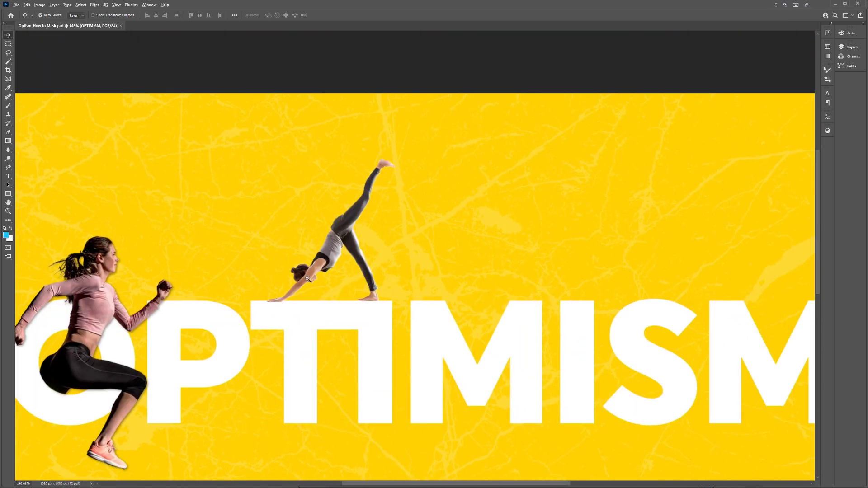
{"action": "scroll", "coordinate": [318, 276], "scroll_direction": "up", "scroll_amount": 2}
{"action": "scroll", "coordinate": [353, 195], "scroll_direction": "down", "scroll_amount": 5}
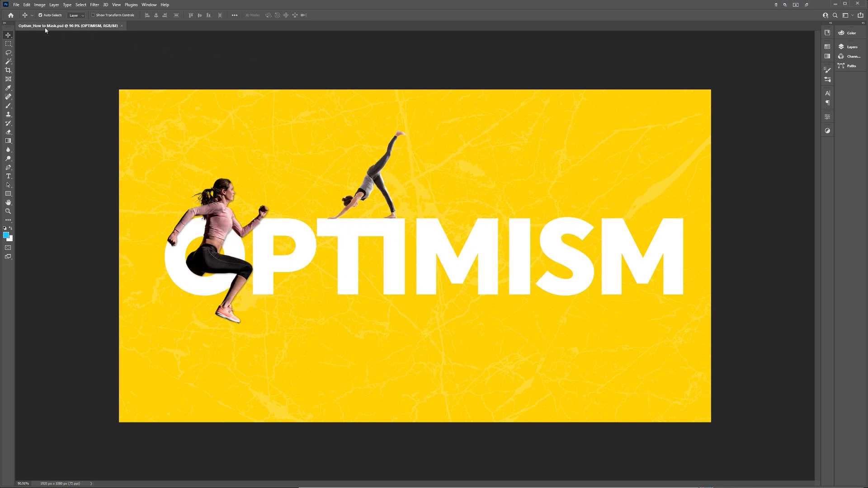
Create a new 1920 x 1080 px document at 72 ppi with an artboard from the Web-Large preset.
{"action": "left_click", "coordinate": [15, 5]}
{"action": "left_click", "coordinate": [25, 14]}
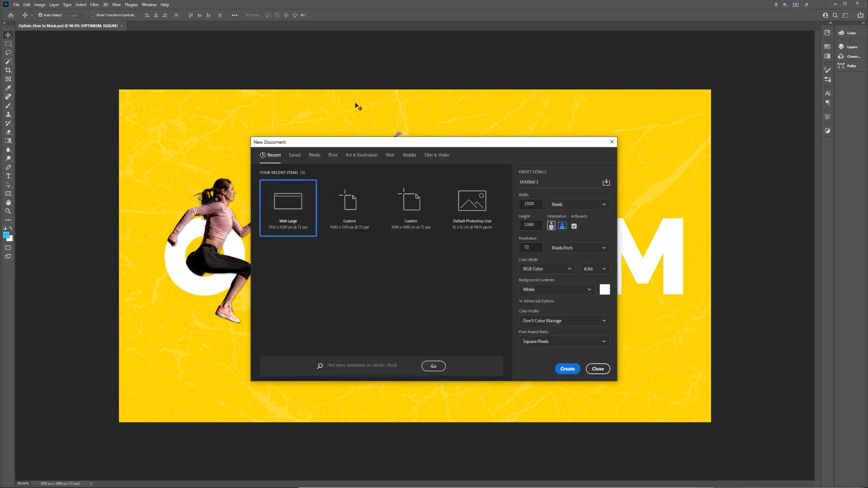
{"action": "left_click", "coordinate": [567, 369]}
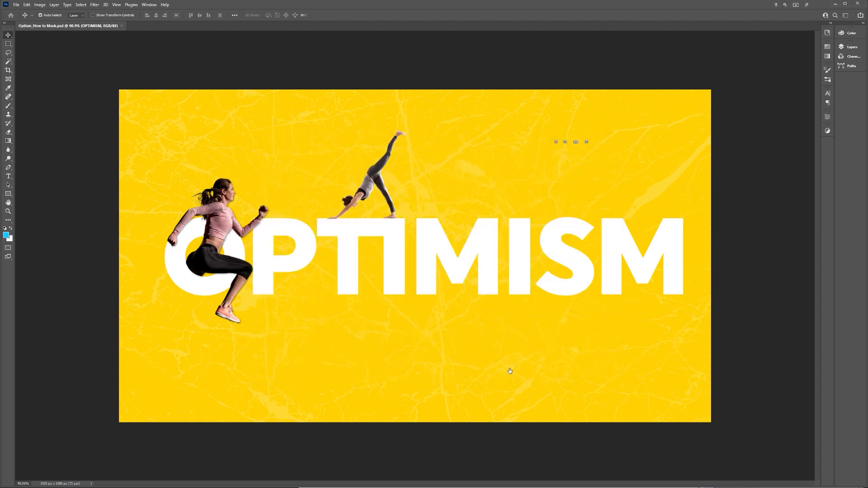
{"action": "scroll", "coordinate": [420, 215], "scroll_direction": "down", "scroll_amount": 3}
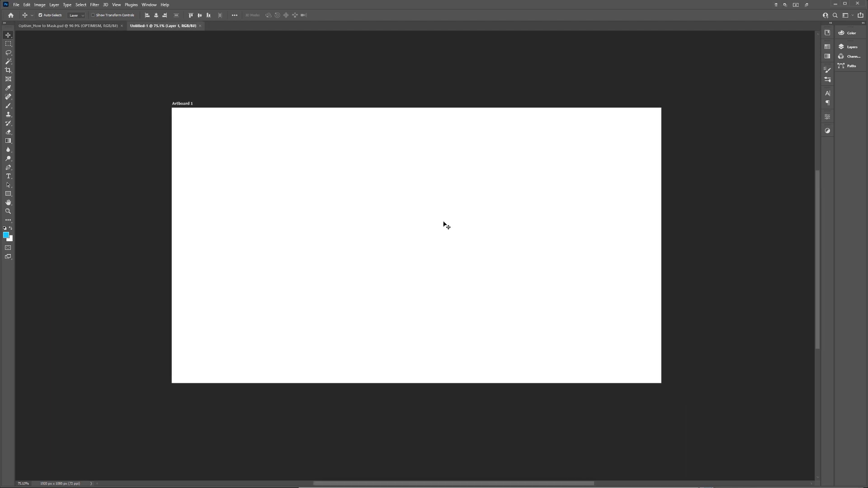
Switch to File Explorer and preview the yoga pose photo and the running woman photo in the image viewer.
{"action": "key", "text": "alt+Tab"}
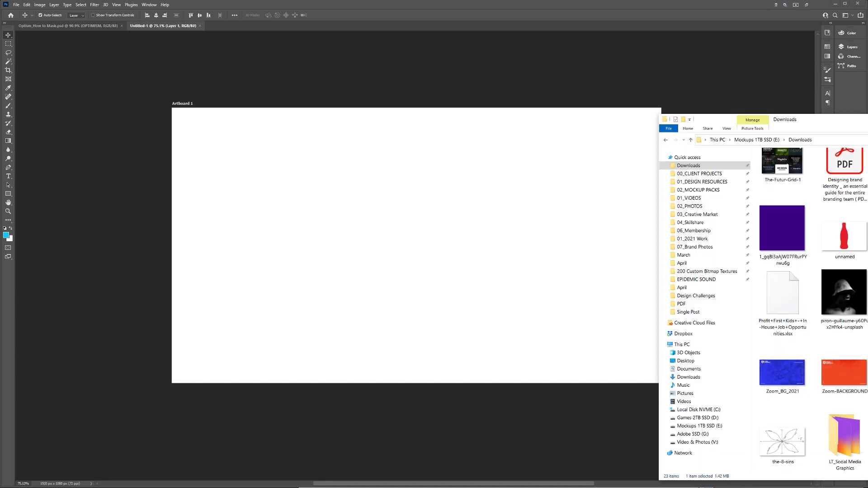
{"action": "key", "text": "alt+Tab"}
{"action": "double_click", "coordinate": [453, 186]}
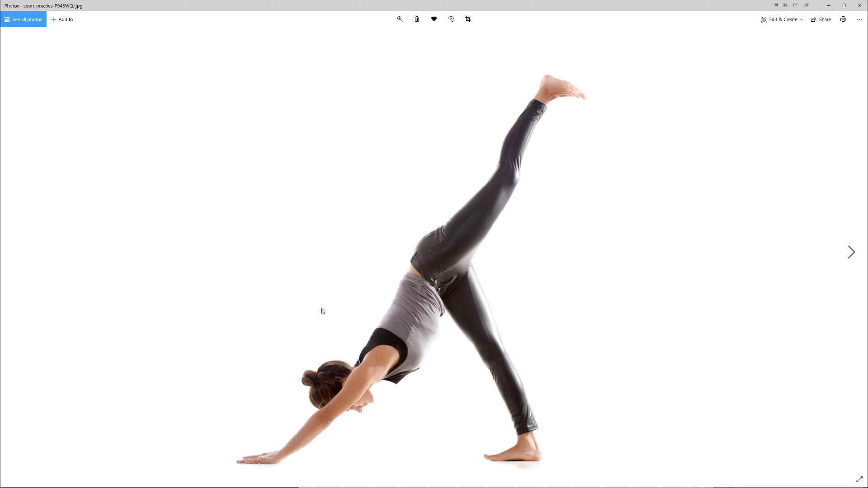
{"action": "key", "text": "Right"}
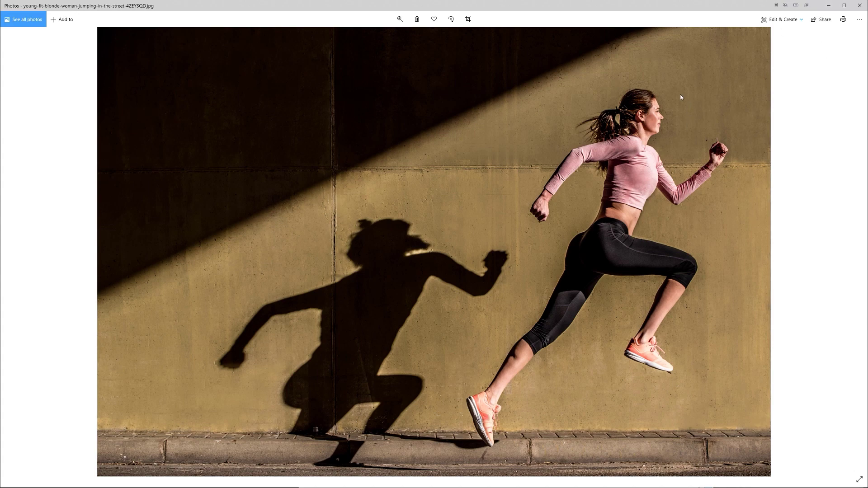
{"action": "left_click", "coordinate": [832, 7]}
Place the photo young-fit-blonde-woman-jumping-in-the-street-4ZEYSQD on the new Photoshop artboard.
{"action": "left_click_drag", "start_coordinate": [494, 186], "coordinate": [411, 249]}
{"action": "key", "text": "Return"}
{"action": "scroll", "coordinate": [583, 227], "scroll_direction": "up", "scroll_amount": 5}
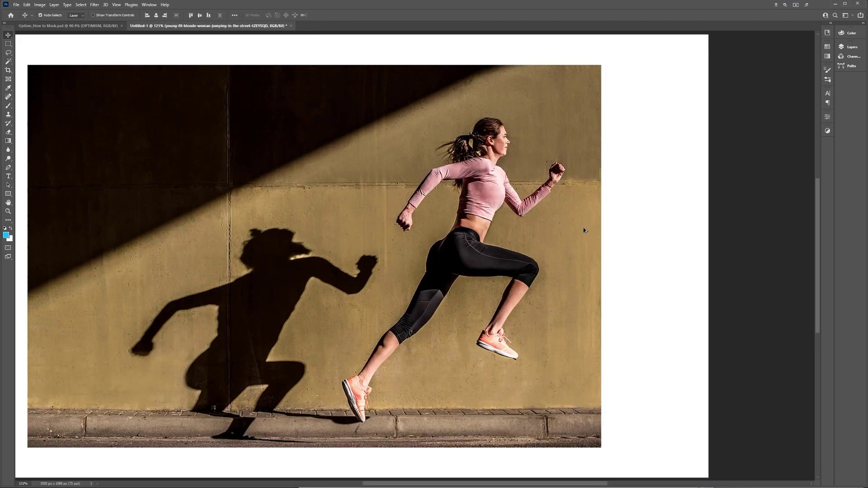
Select the running woman automatically with the Select Subject command and check the selection outline around her body and hair.
{"action": "left_click", "coordinate": [80, 5]}
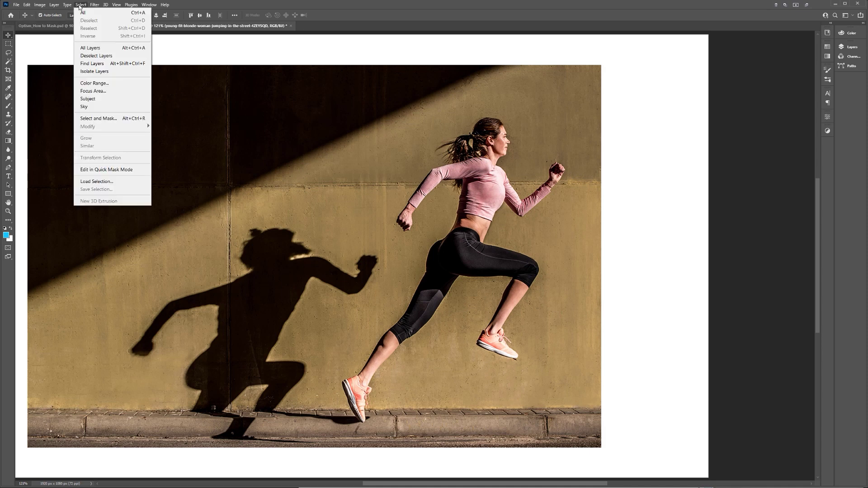
{"action": "left_click", "coordinate": [95, 101]}
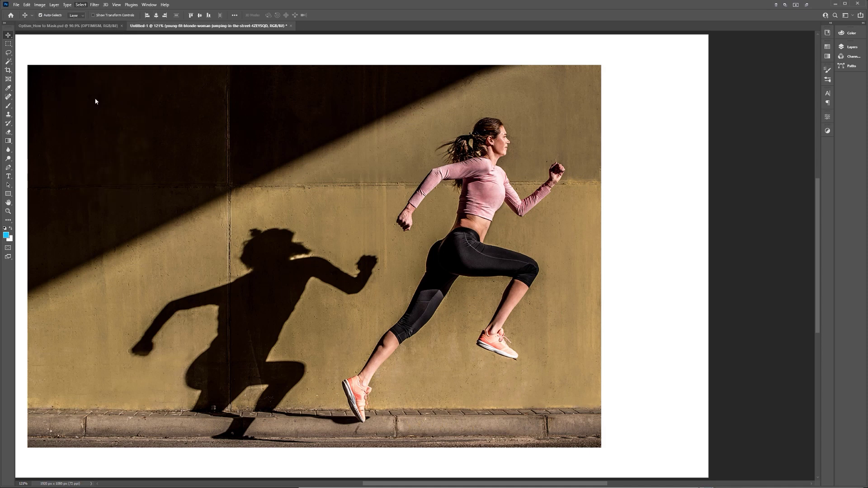
{"action": "scroll", "coordinate": [379, 411], "scroll_direction": "up", "scroll_amount": 6}
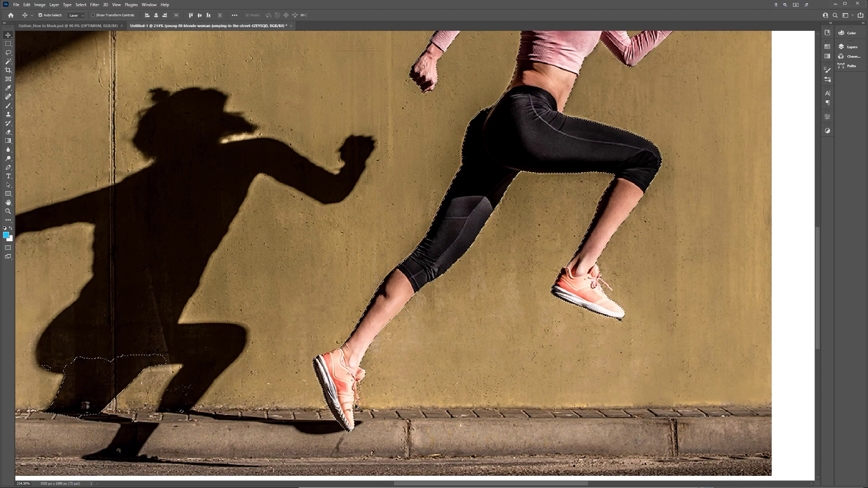
{"action": "scroll", "coordinate": [357, 406], "scroll_direction": "up", "scroll_amount": 2}
{"action": "scroll", "coordinate": [342, 284], "scroll_direction": "up", "scroll_amount": 2}
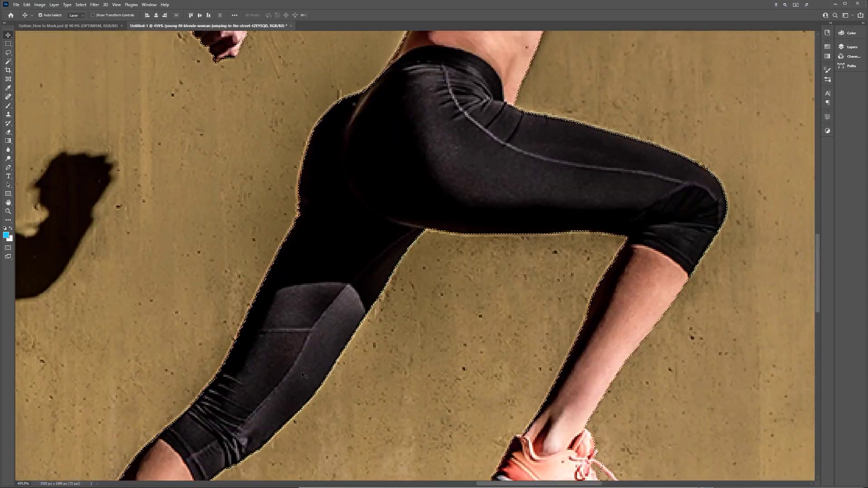
{"action": "left_click_drag", "start_coordinate": [549, 115], "coordinate": [454, 347]}
{"action": "left_click_drag", "start_coordinate": [556, 124], "coordinate": [529, 340]}
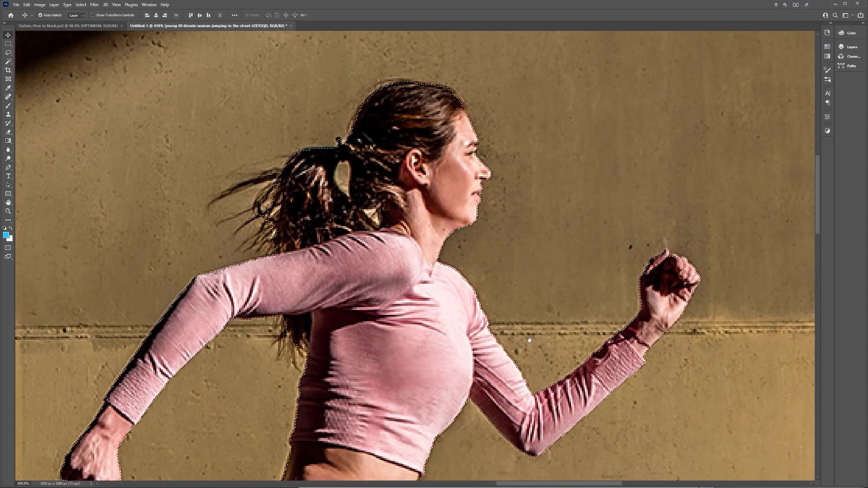
{"action": "scroll", "coordinate": [374, 156], "scroll_direction": "down", "scroll_amount": 4}
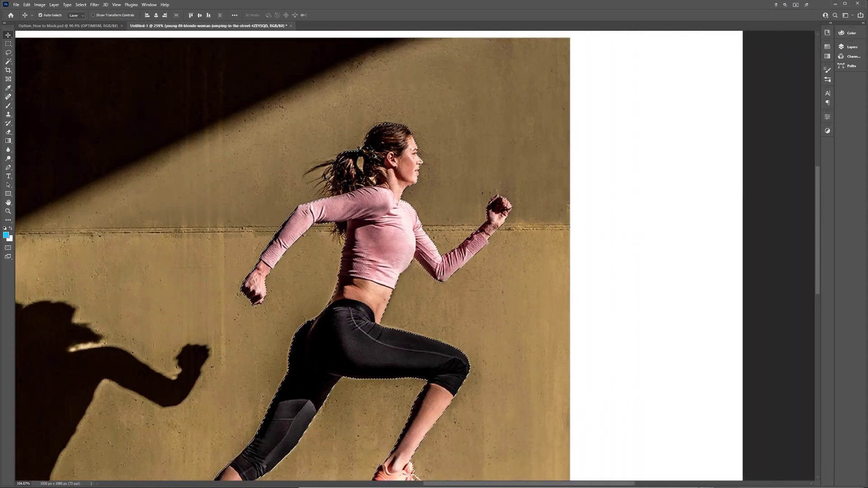
{"action": "scroll", "coordinate": [375, 156], "scroll_direction": "down", "scroll_amount": 1}
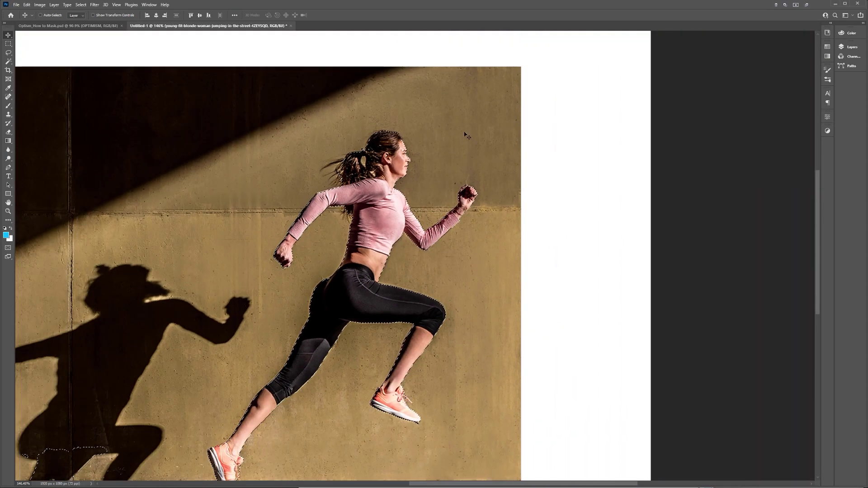
Open the selection in Select and Mask and preview it with the On Layers view at 100% transparency.
{"action": "key", "text": "ctrl+alt+r"}
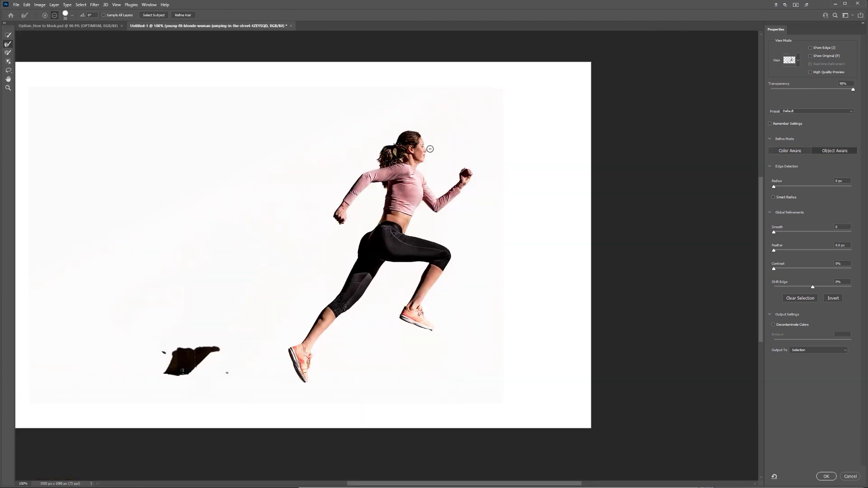
{"action": "scroll", "coordinate": [430, 149], "scroll_direction": "up", "scroll_amount": 5}
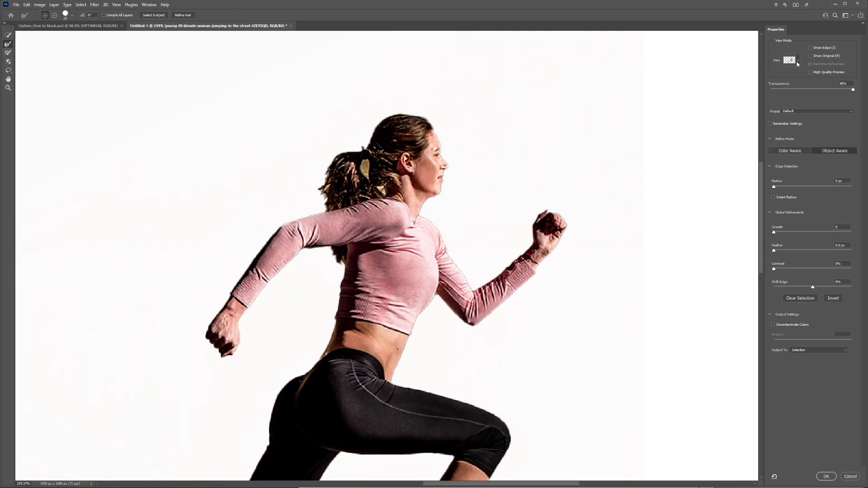
{"action": "left_click", "coordinate": [797, 61]}
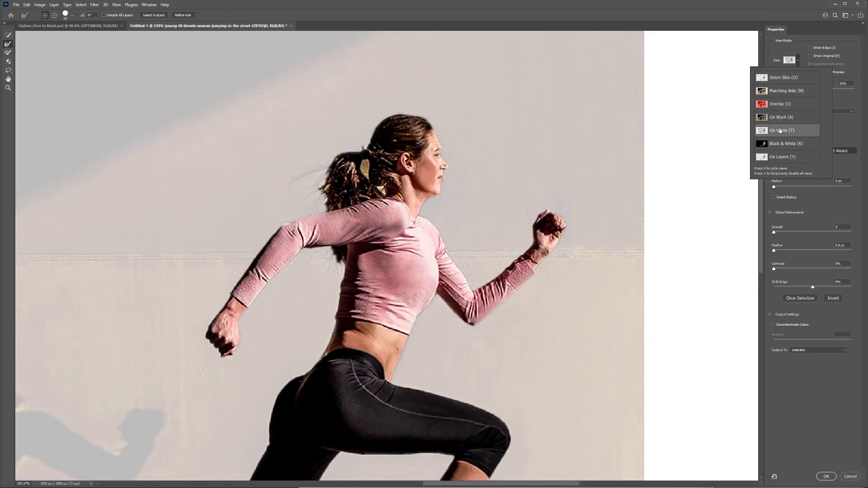
{"action": "left_click", "coordinate": [783, 121]}
{"action": "scroll", "coordinate": [476, 151], "scroll_direction": "down", "scroll_amount": 5}
{"action": "left_click", "coordinate": [772, 108]}
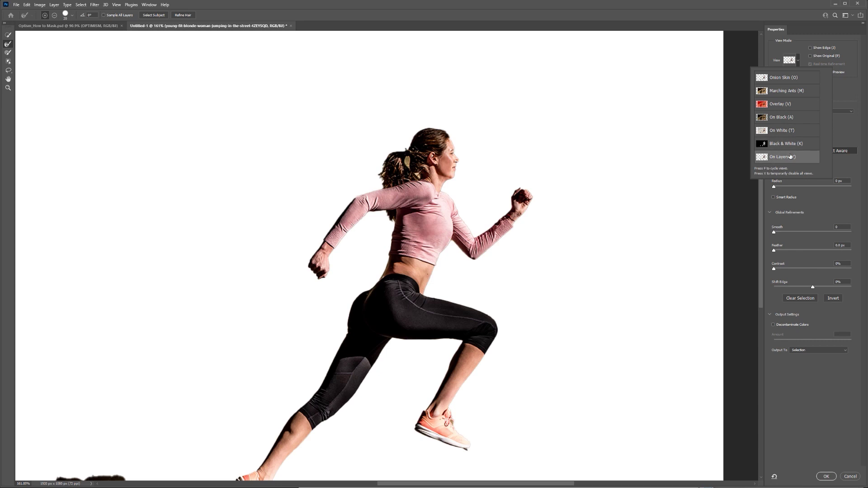
{"action": "mouse_move", "coordinate": [849, 95]}
{"action": "left_mouse_down"}
{"action": "mouse_move", "coordinate": [802, 87]}
{"action": "mouse_move", "coordinate": [861, 90]}
{"action": "left_mouse_up"}
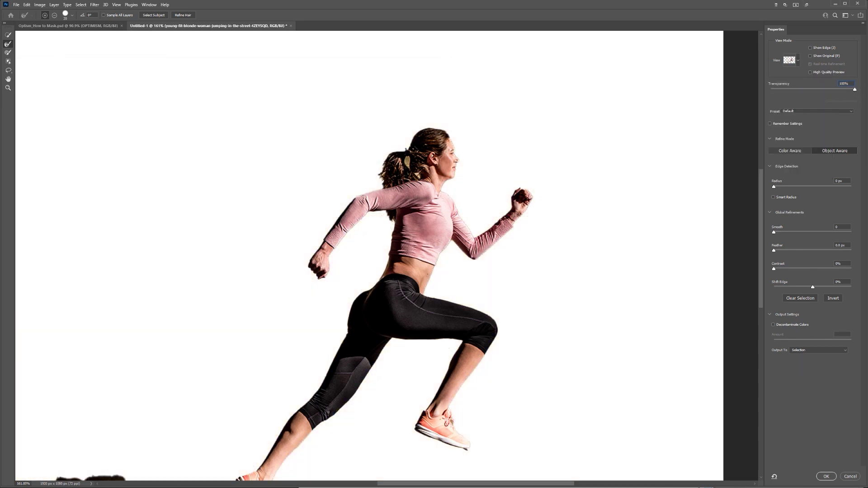
Refine the ponytail's inner gaps, its outer edge and the hair below the arm with a small Refine Edge brush.
{"action": "key", "text": "ctrl+plus"}
{"action": "key", "text": "ctrl+plus"}
{"action": "left_click", "coordinate": [8, 35]}
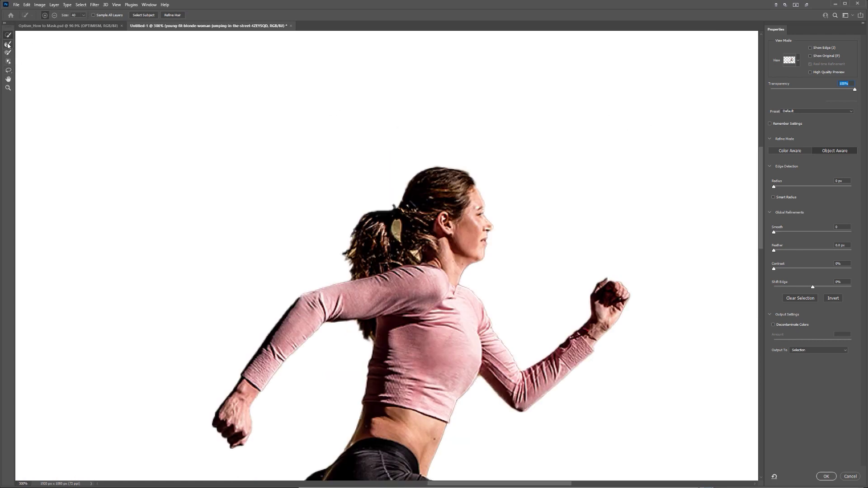
{"action": "left_click", "coordinate": [8, 44]}
{"action": "key", "text": "ctrl+plus"}
{"action": "key", "text": "ctrl+plus"}
{"action": "key", "text": "bracketleft"}
{"action": "key", "text": "bracketleft"}
{"action": "key", "text": "bracketleft"}
{"action": "mouse_move", "coordinate": [408, 198]}
{"action": "left_mouse_down"}
{"action": "mouse_move", "coordinate": [397, 200]}
{"action": "mouse_move", "coordinate": [403, 229]}
{"action": "mouse_move", "coordinate": [403, 201]}
{"action": "mouse_move", "coordinate": [413, 234]}
{"action": "left_mouse_up"}
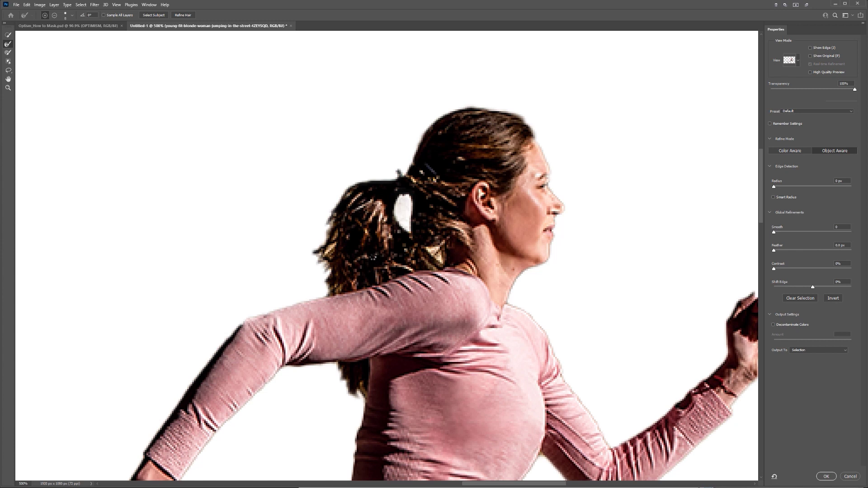
{"action": "mouse_move", "coordinate": [332, 204]}
{"action": "left_mouse_down"}
{"action": "mouse_move", "coordinate": [316, 254]}
{"action": "mouse_move", "coordinate": [325, 267]}
{"action": "mouse_move", "coordinate": [327, 301]}
{"action": "left_mouse_up"}
{"action": "left_click_drag", "start_coordinate": [332, 367], "coordinate": [352, 395]}
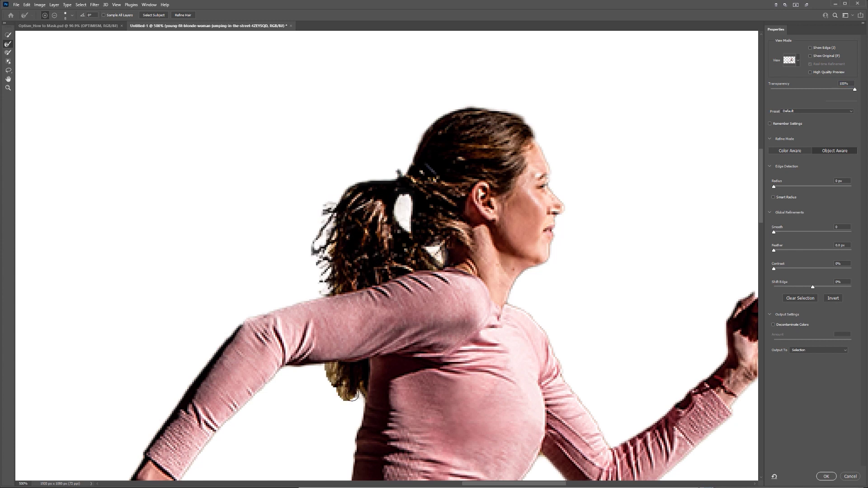
Turn on Decontaminate Colors at 100% and output the runner cutout to a new layer with a layer mask.
{"action": "left_click_drag", "start_coordinate": [651, 306], "coordinate": [380, 227]}
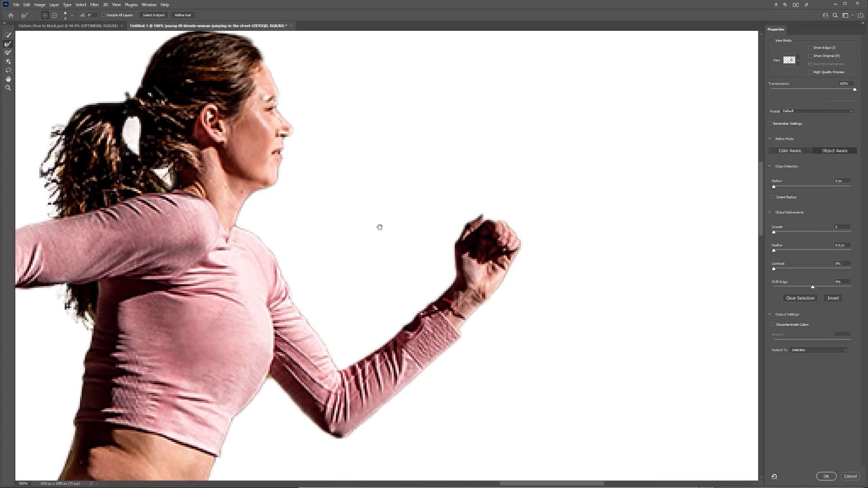
{"action": "left_click_drag", "start_coordinate": [403, 397], "coordinate": [495, 105]}
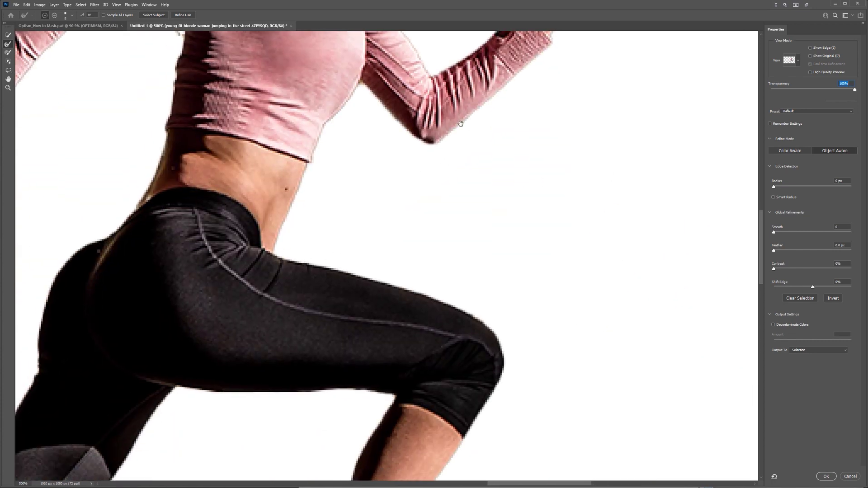
{"action": "left_click_drag", "start_coordinate": [494, 158], "coordinate": [693, 265]}
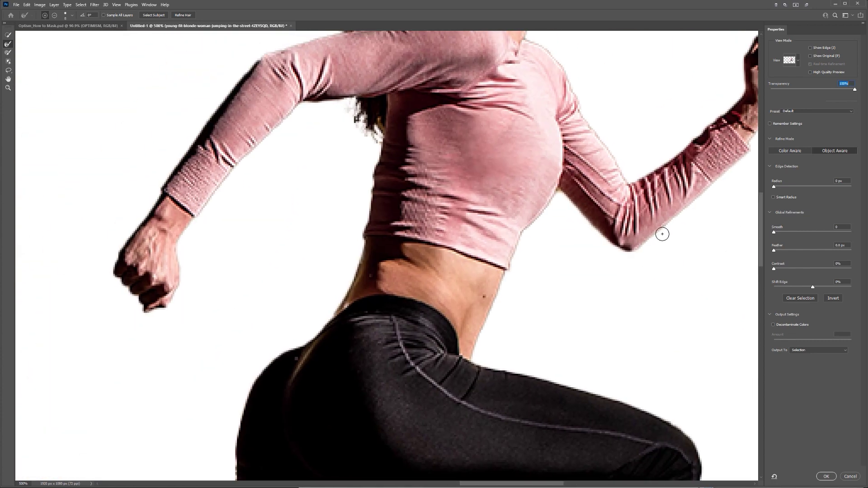
{"action": "left_click", "coordinate": [773, 325]}
{"action": "left_click", "coordinate": [773, 325]}
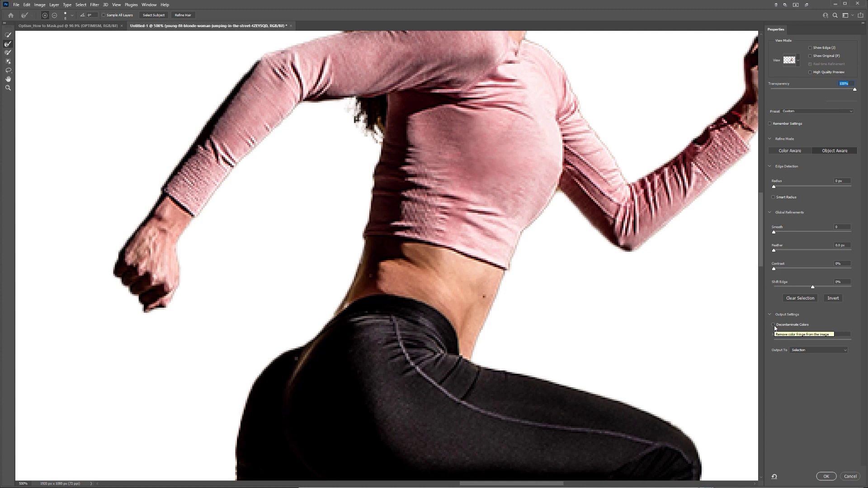
{"action": "left_click", "coordinate": [774, 325]}
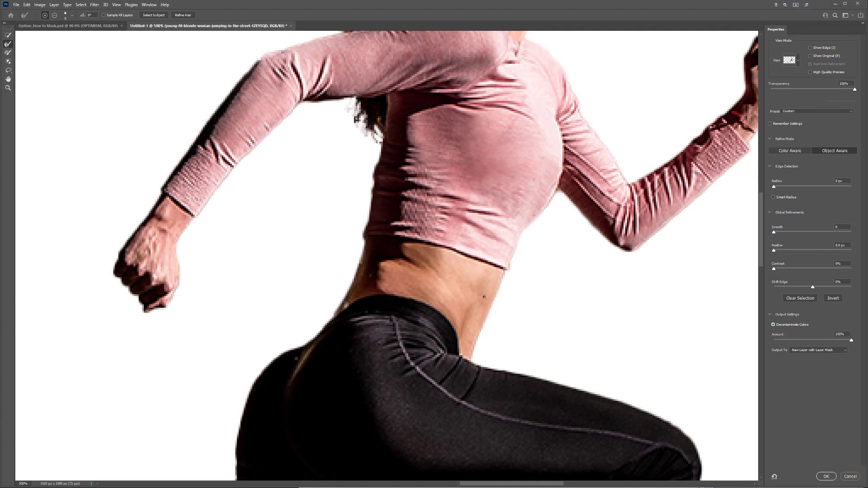
{"action": "scroll", "coordinate": [285, 319], "scroll_direction": "down", "scroll_amount": 5}
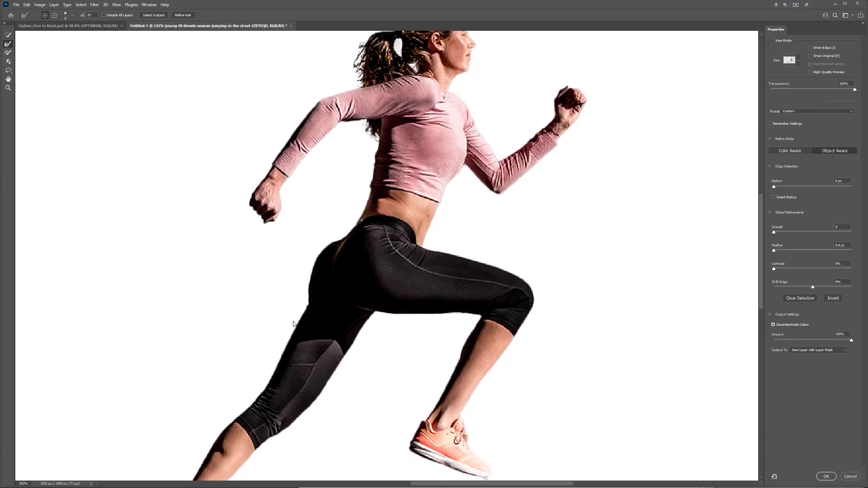
{"action": "left_click", "coordinate": [826, 476]}
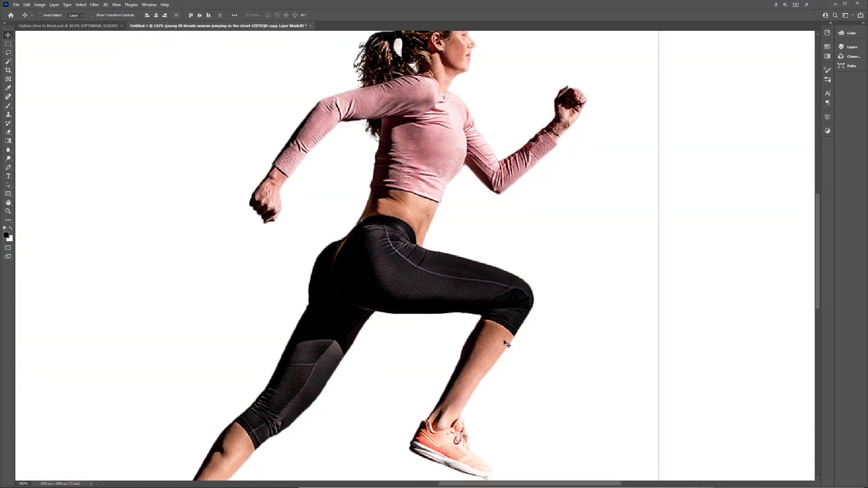
Expand the collapsed panels to show the cutout's layer and its mask.
{"action": "scroll", "coordinate": [507, 345], "scroll_direction": "down", "scroll_amount": 4}
{"action": "left_click_drag", "start_coordinate": [418, 216], "coordinate": [440, 206]}
{"action": "scroll", "coordinate": [320, 306], "scroll_direction": "up", "scroll_amount": 5}
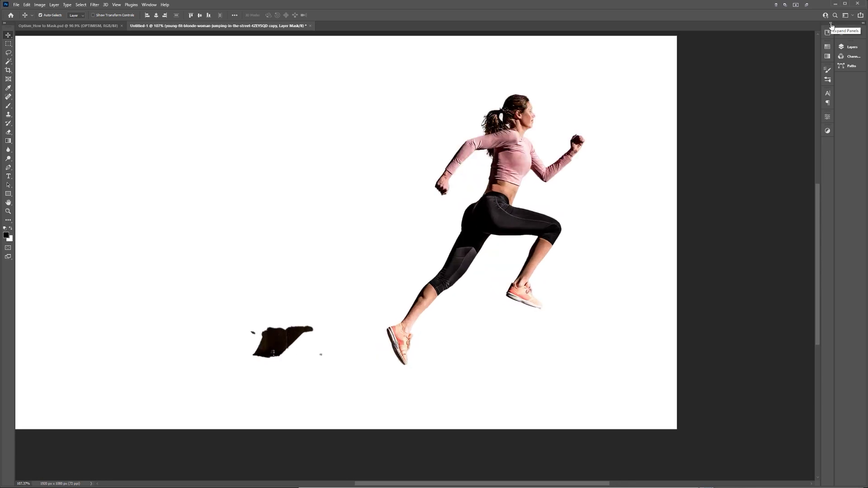
{"action": "left_click", "coordinate": [849, 27]}
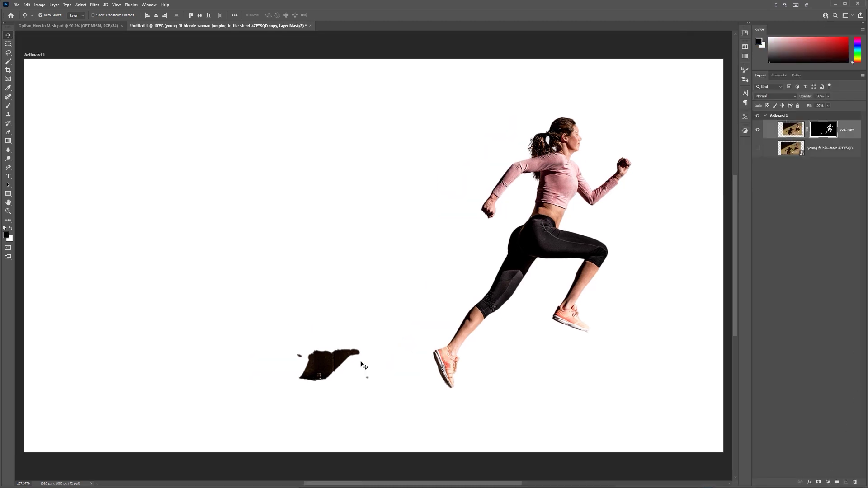
Paint black on the runner's layer mask to hide the leftover dark patch on the ground behind her.
{"action": "key", "text": "b"}
{"action": "mouse_move", "coordinate": [287, 360]}
{"action": "left_mouse_down"}
{"action": "mouse_move", "coordinate": [312, 363]}
{"action": "mouse_move", "coordinate": [318, 389]}
{"action": "mouse_move", "coordinate": [341, 356]}
{"action": "left_mouse_up"}
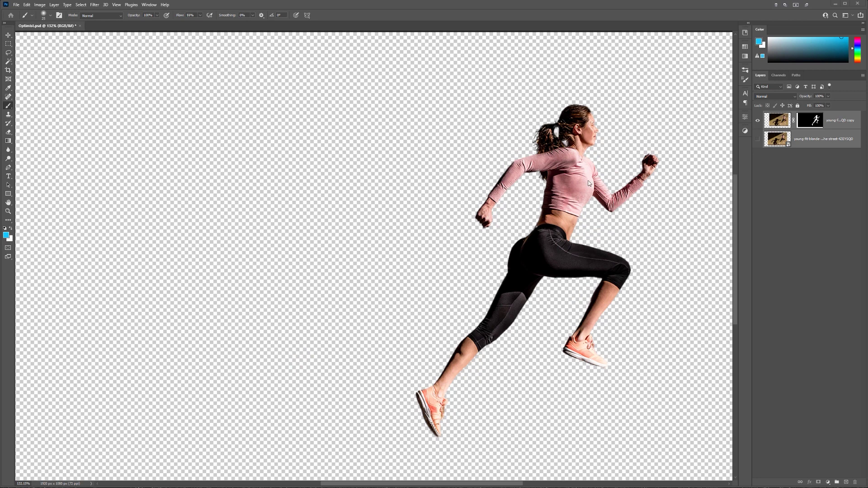
Transform the masked runner layer to reposition her in the left part of the canvas.
{"action": "scroll", "coordinate": [533, 220], "scroll_direction": "down", "scroll_amount": 2}
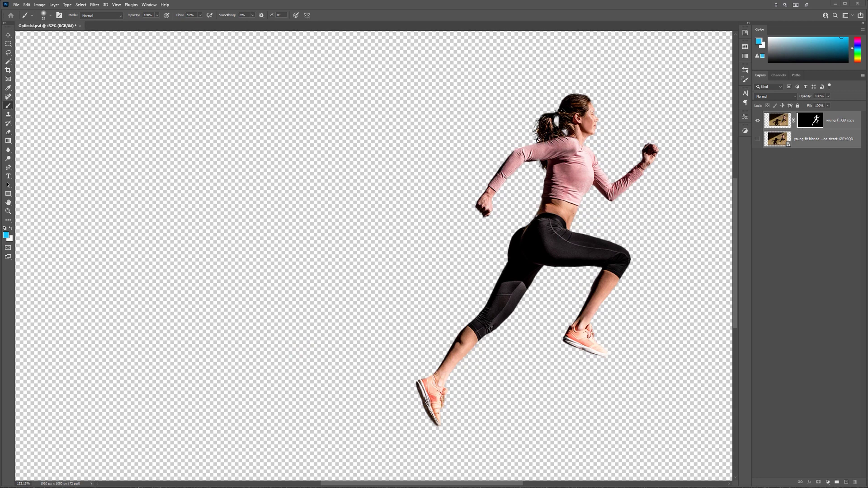
{"action": "left_click_drag", "start_coordinate": [502, 136], "coordinate": [310, 171]}
{"action": "key", "text": "ctrl+0"}
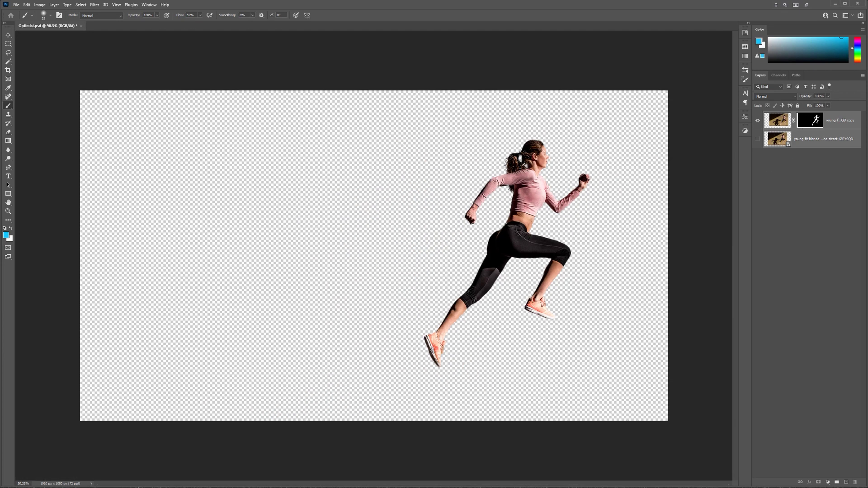
{"action": "left_click", "coordinate": [778, 128]}
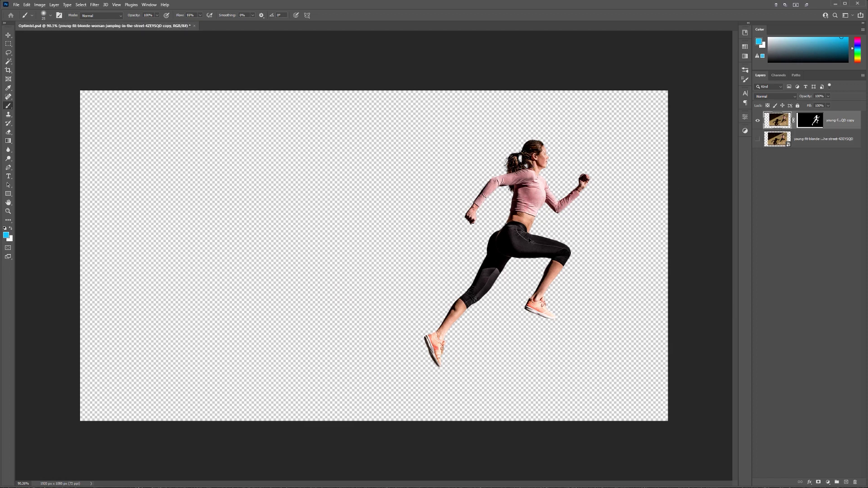
{"action": "key", "text": "ctrl+t"}
{"action": "mouse_move", "coordinate": [529, 195]}
{"action": "left_mouse_down"}
{"action": "mouse_move", "coordinate": [312, 219]}
{"action": "mouse_move", "coordinate": [232, 206]}
{"action": "left_mouse_up"}
{"action": "key", "text": "Return"}
{"action": "key", "text": "b"}
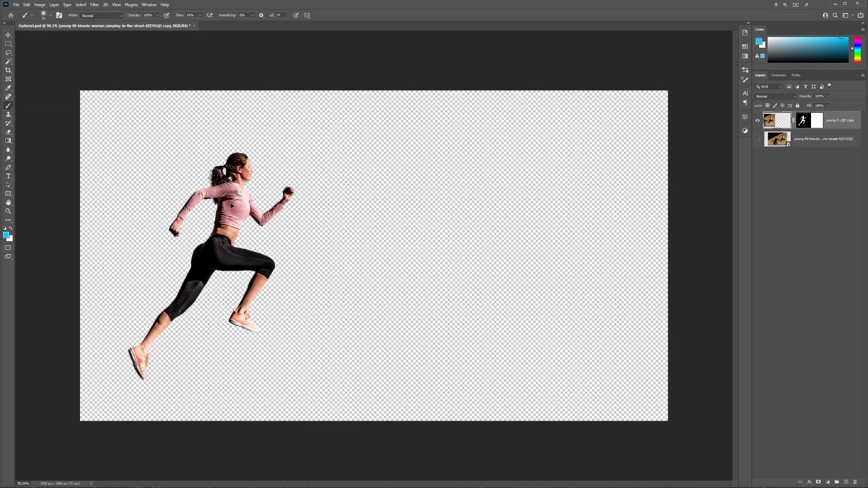
Add a Solid Color fill layer in bright yellow.
{"action": "left_click", "coordinate": [819, 482]}
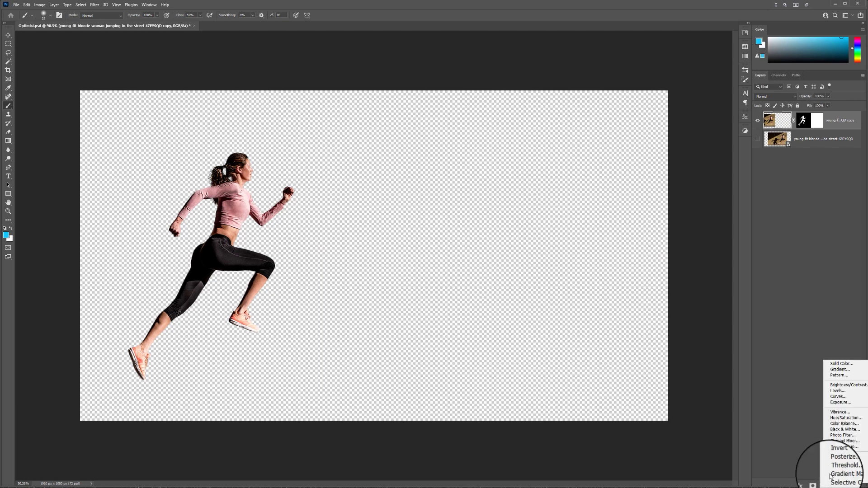
{"action": "left_click", "coordinate": [834, 364]}
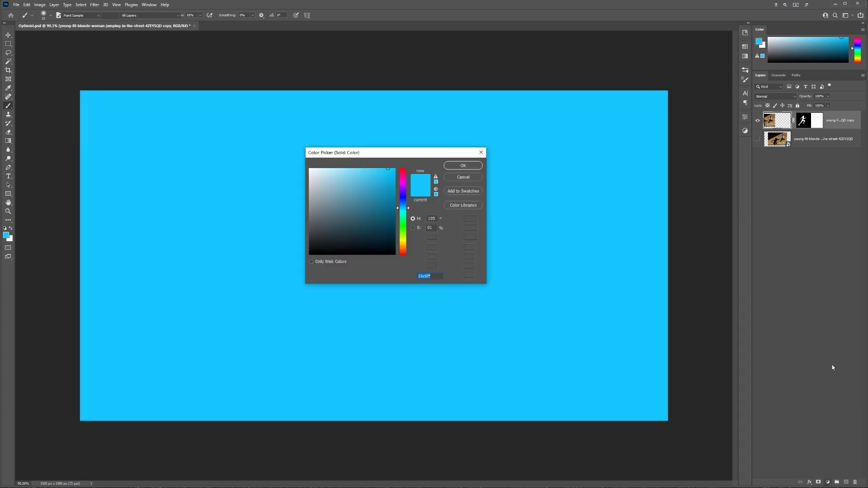
{"action": "left_click_drag", "start_coordinate": [392, 156], "coordinate": [385, 174]}
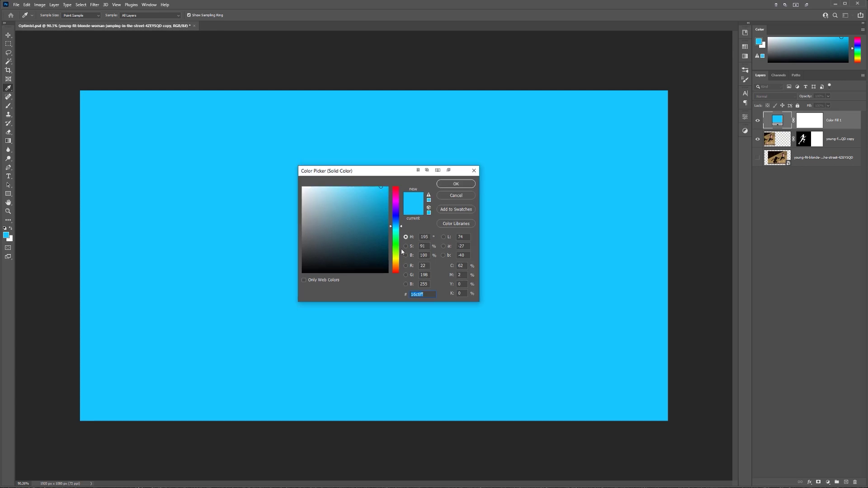
{"action": "left_click_drag", "start_coordinate": [401, 252], "coordinate": [399, 261]}
{"action": "left_click", "coordinate": [456, 184]}
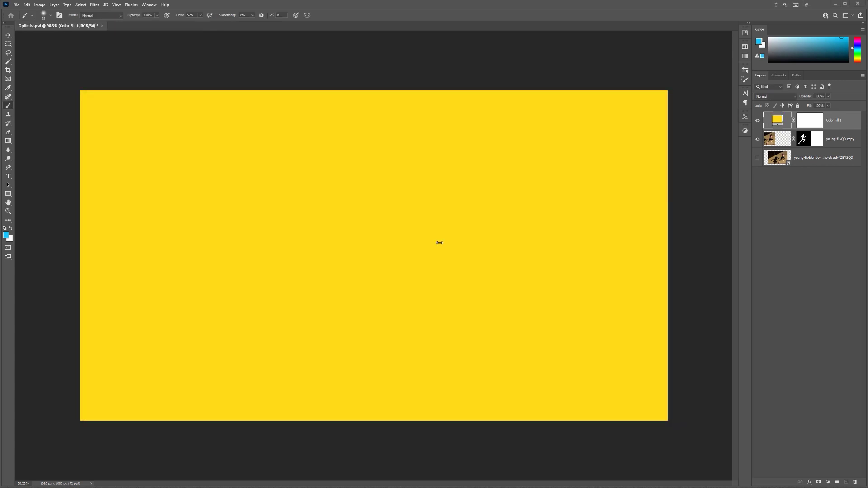
Move the yellow fill layer below the runner's layer and check the cutout edges against it.
{"action": "left_click_drag", "start_coordinate": [783, 117], "coordinate": [782, 148]}
{"action": "scroll", "coordinate": [275, 214], "scroll_direction": "up", "scroll_amount": 11}
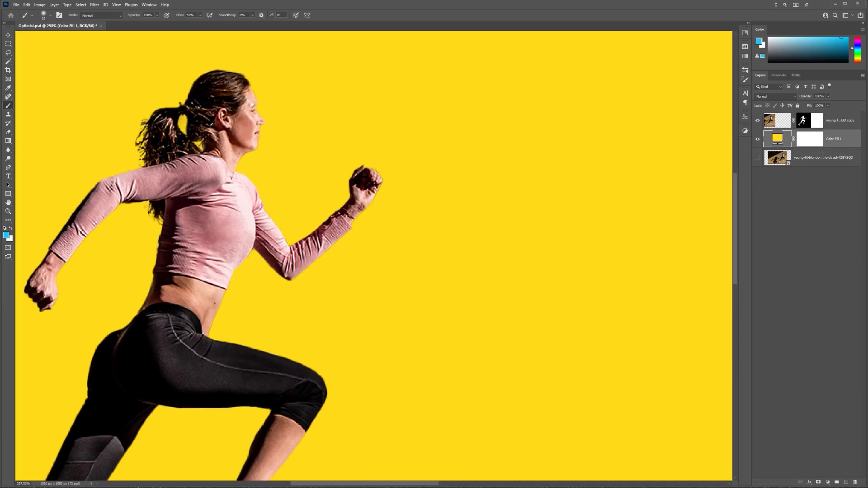
{"action": "scroll", "coordinate": [256, 152], "scroll_direction": "down", "scroll_amount": 8}
{"action": "scroll", "coordinate": [244, 199], "scroll_direction": "down", "scroll_amount": 2}
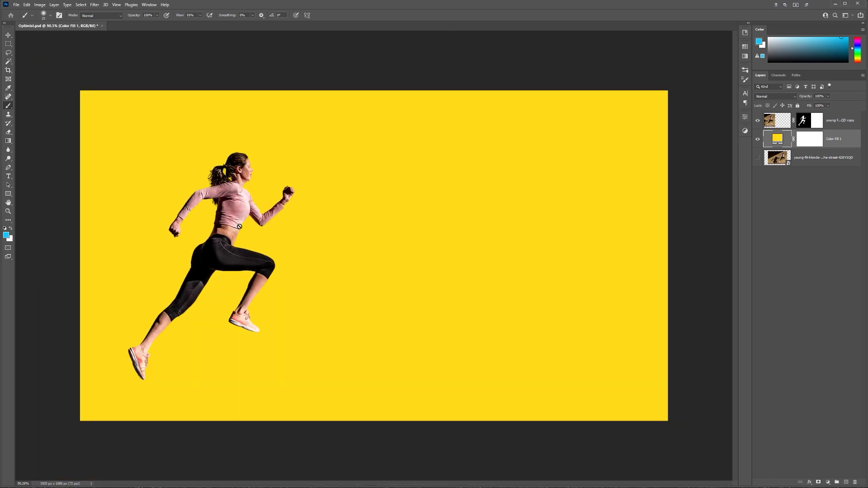
Add a text layer above the runner reading OPTIMISM in capitals, starting beside her front elbow.
{"action": "left_click", "coordinate": [782, 126]}
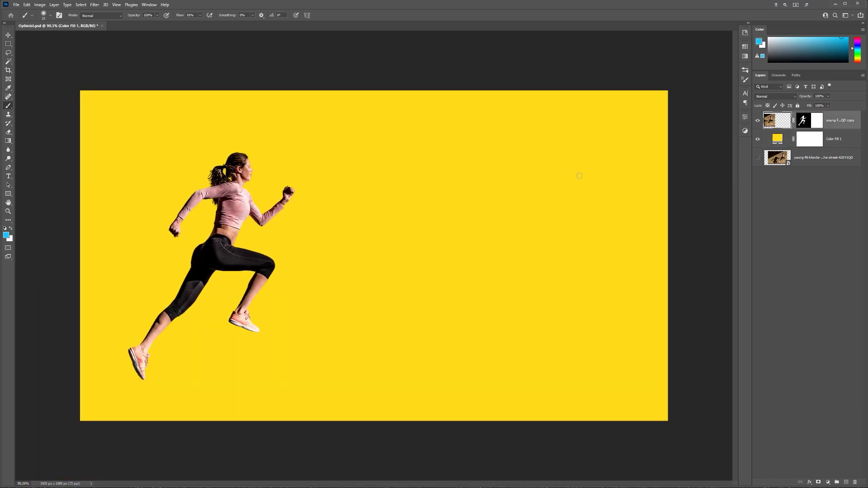
{"action": "key", "text": "t"}
{"action": "left_click", "coordinate": [262, 232]}
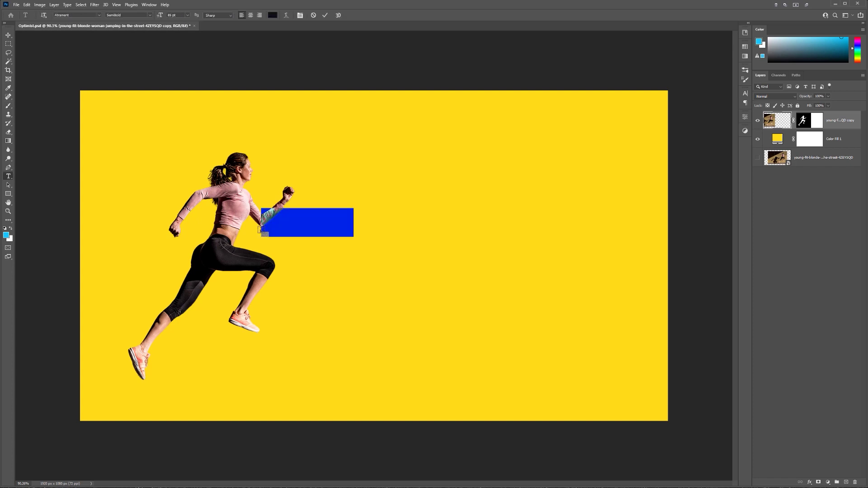
{"action": "type", "text": "opti"}
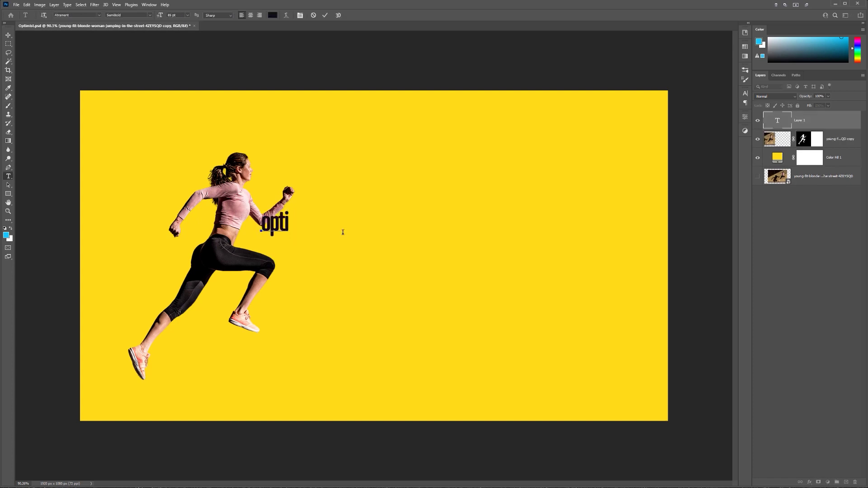
{"action": "key", "text": "BackSpace"}
{"action": "key", "text": "BackSpace"}
{"action": "key", "text": "BackSpace"}
{"action": "key", "text": "BackSpace"}
{"action": "type", "text": "OPTIMISM"}
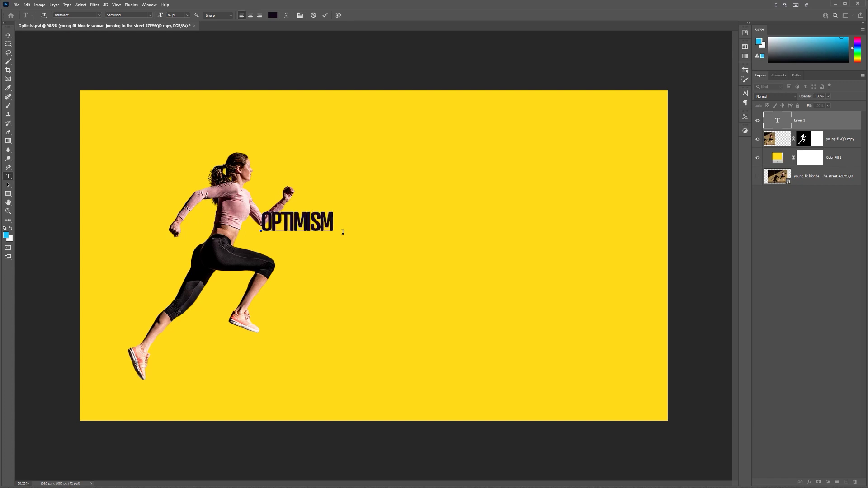
{"action": "key", "text": "ctrl+Return"}
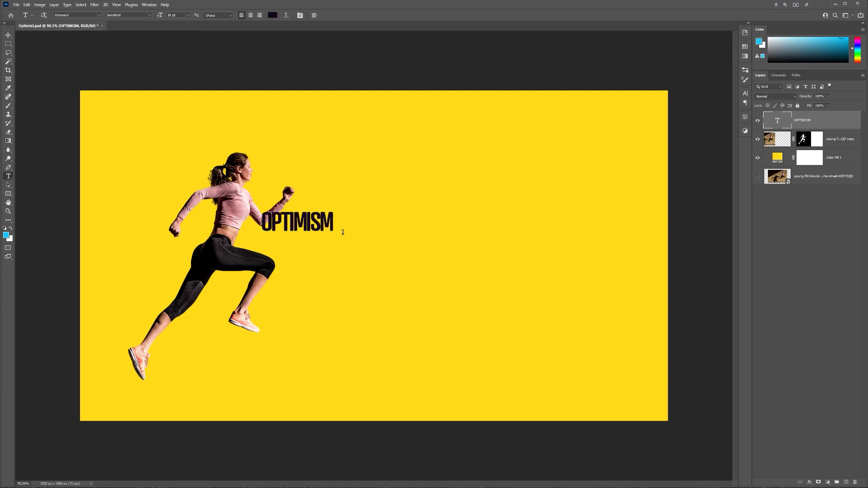
Enlarge the OPTIMISM text across the canvas and set its font to TT Norms ExtraBold.
{"action": "left_click", "coordinate": [309, 225]}
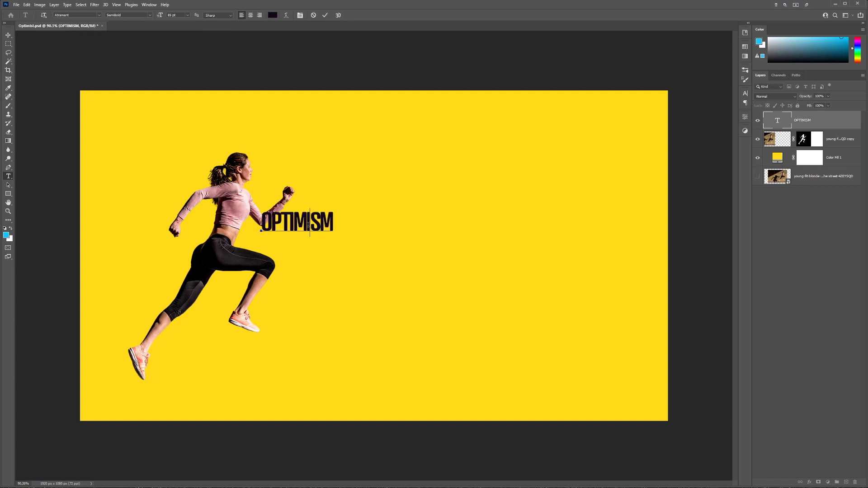
{"action": "left_click", "coordinate": [8, 35]}
{"action": "key", "text": "ctrl+t"}
{"action": "left_click_drag", "start_coordinate": [334, 231], "coordinate": [719, 388]}
{"action": "left_click_drag", "start_coordinate": [614, 322], "coordinate": [496, 270]}
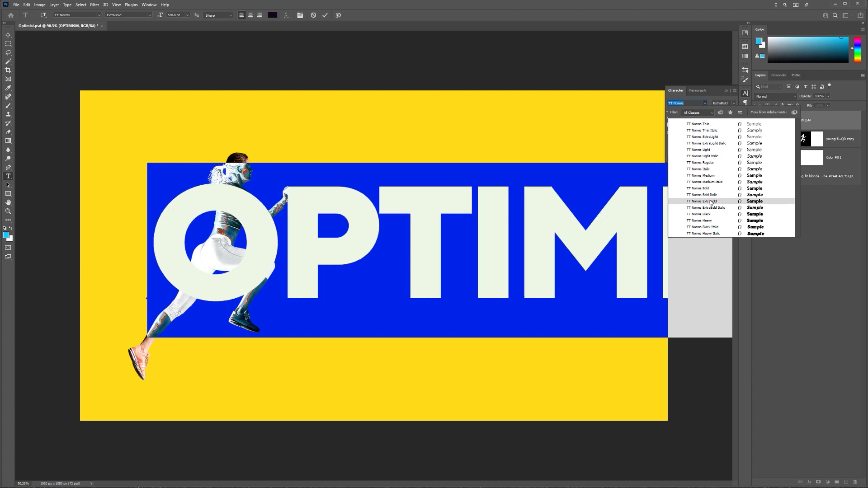
{"action": "left_click", "coordinate": [711, 202]}
{"action": "left_click", "coordinate": [591, 212]}
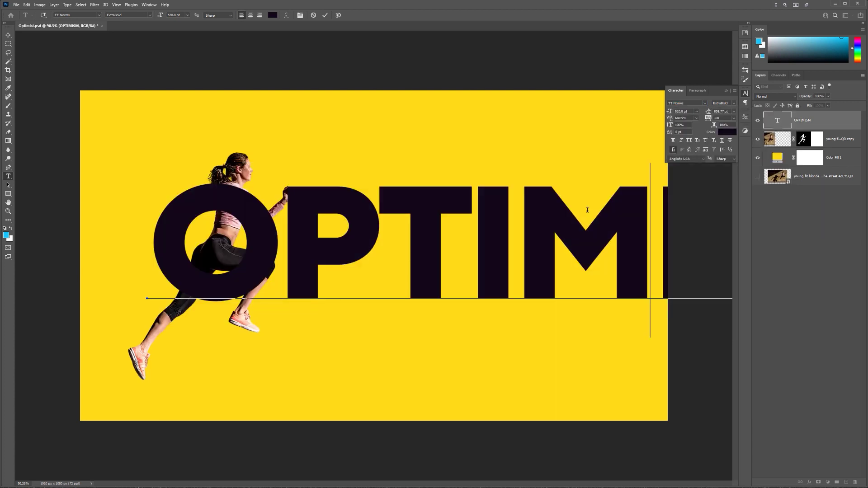
Reduce the font size of the whole OPTIMISM text until the word fits inside the canvas.
{"action": "key", "text": "ctrl+a"}
{"action": "key", "text": "ctrl+shift+comma"}
{"action": "key", "text": "ctrl+shift+comma"}
{"action": "key", "text": "ctrl+shift+comma"}
{"action": "key", "text": "ctrl+shift+comma"}
{"action": "key", "text": "ctrl+shift+comma"}
{"action": "key", "text": "ctrl+shift+comma"}
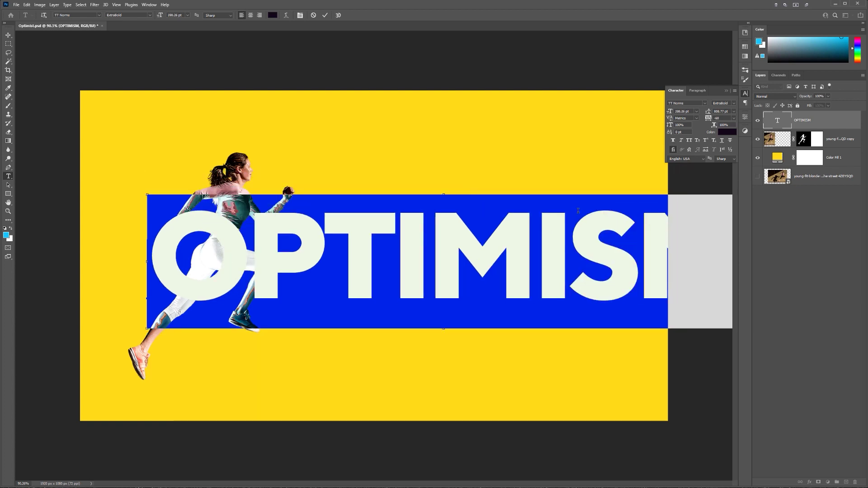
{"action": "key", "text": "ctrl+shift+comma"}
{"action": "key", "text": "ctrl+shift+comma"}
{"action": "key", "text": "ctrl+shift+comma"}
{"action": "key", "text": "ctrl+shift+comma"}
{"action": "key", "text": "ctrl+shift+comma"}
{"action": "key", "text": "ctrl+shift+comma"}
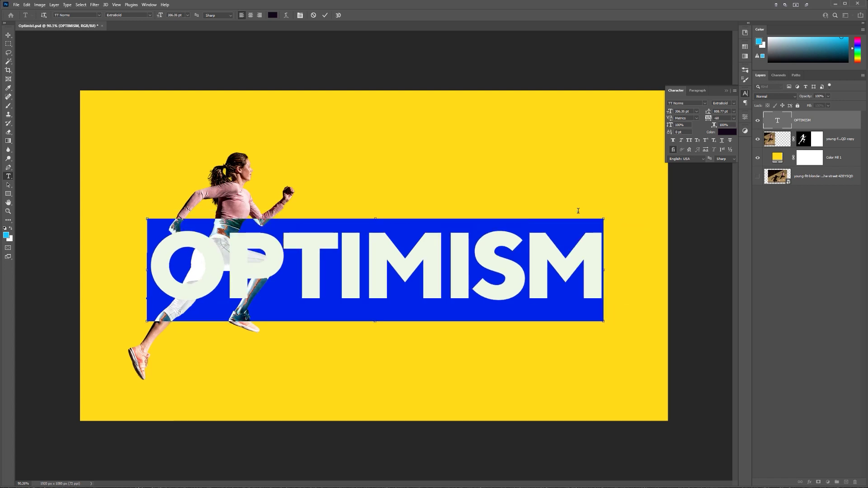
{"action": "key", "text": "ctrl+alt+shift+period"}
{"action": "key", "text": "ctrl+Return"}
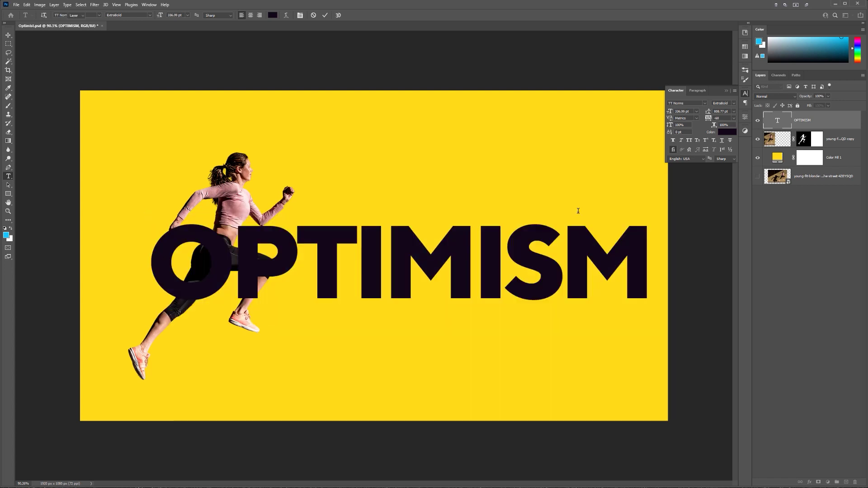
Change the OPTIMISM text color to white (ffffff).
{"action": "key", "text": "v"}
{"action": "left_click", "coordinate": [734, 134]}
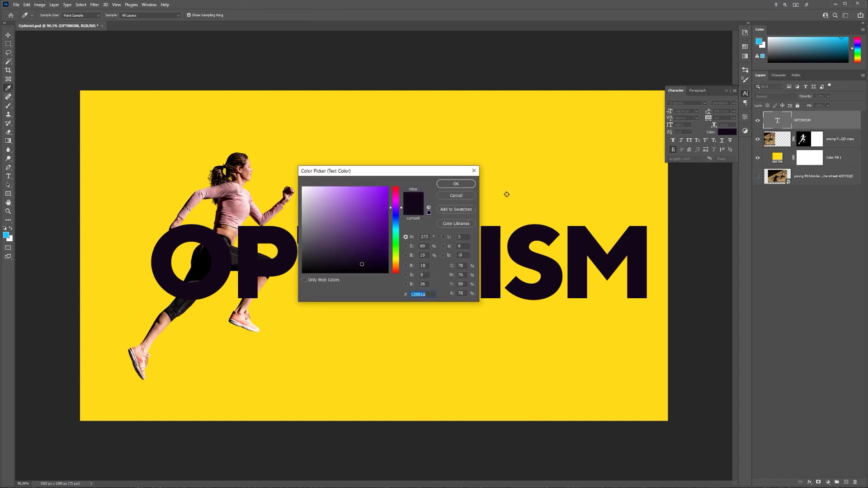
{"action": "type", "text": "ffffff"}
{"action": "left_click", "coordinate": [455, 183]}
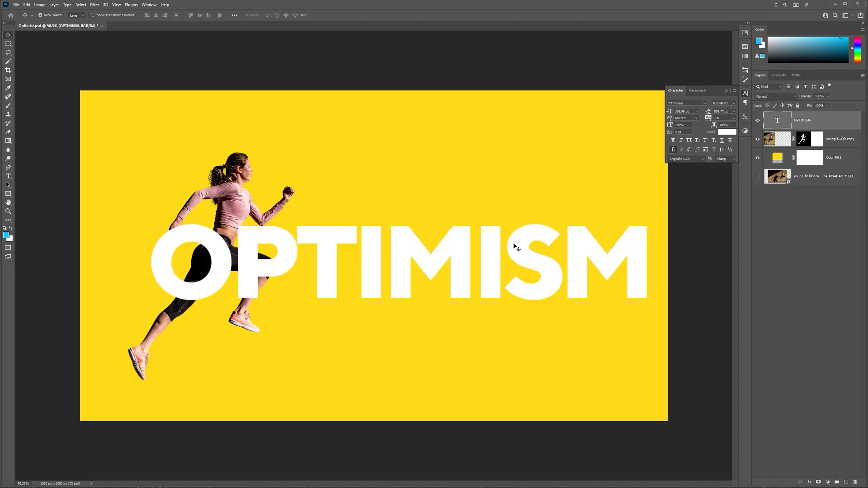
Scale the OPTIMISM text up slightly and center it across the canvas.
{"action": "left_click_drag", "start_coordinate": [511, 247], "coordinate": [483, 231]}
{"action": "key", "text": "ctrl+t"}
{"action": "left_click_drag", "start_coordinate": [624, 212], "coordinate": [655, 156]}
{"action": "left_click_drag", "start_coordinate": [494, 233], "coordinate": [480, 231]}
{"action": "key", "text": "Return"}
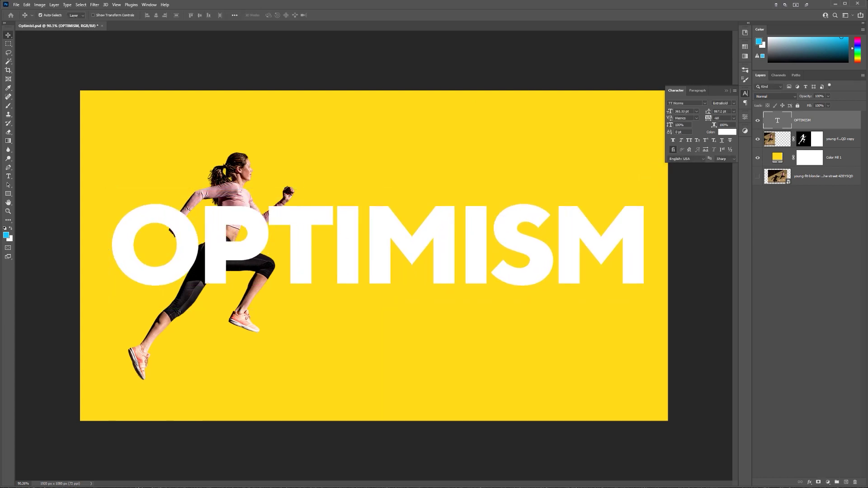
Move the runner's layer above the OPTIMISM text, scaling her down and positioning her over the letter O.
{"action": "left_click_drag", "start_coordinate": [777, 135], "coordinate": [776, 115]}
{"action": "scroll", "coordinate": [134, 187], "scroll_direction": "up", "scroll_amount": 3}
{"action": "left_click_drag", "start_coordinate": [280, 204], "coordinate": [396, 192]}
{"action": "key", "text": "ctrl+t"}
{"action": "left_click_drag", "start_coordinate": [365, 228], "coordinate": [312, 182]}
{"action": "mouse_move", "coordinate": [464, 235]}
{"action": "left_mouse_down"}
{"action": "mouse_move", "coordinate": [188, 244]}
{"action": "mouse_move", "coordinate": [474, 239]}
{"action": "left_mouse_up"}
{"action": "scroll", "coordinate": [442, 178], "scroll_direction": "up", "scroll_amount": 4}
{"action": "left_click_drag", "start_coordinate": [471, 58], "coordinate": [309, 273]}
{"action": "left_click_drag", "start_coordinate": [348, 196], "coordinate": [462, 103]}
{"action": "left_click_drag", "start_coordinate": [378, 259], "coordinate": [282, 286]}
{"action": "scroll", "coordinate": [144, 340], "scroll_direction": "up", "scroll_amount": 2}
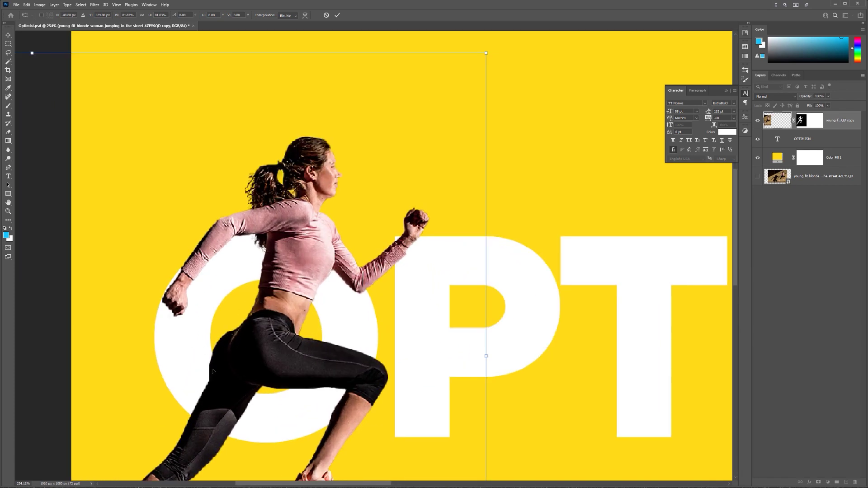
{"action": "scroll", "coordinate": [271, 343], "scroll_direction": "down", "scroll_amount": 2}
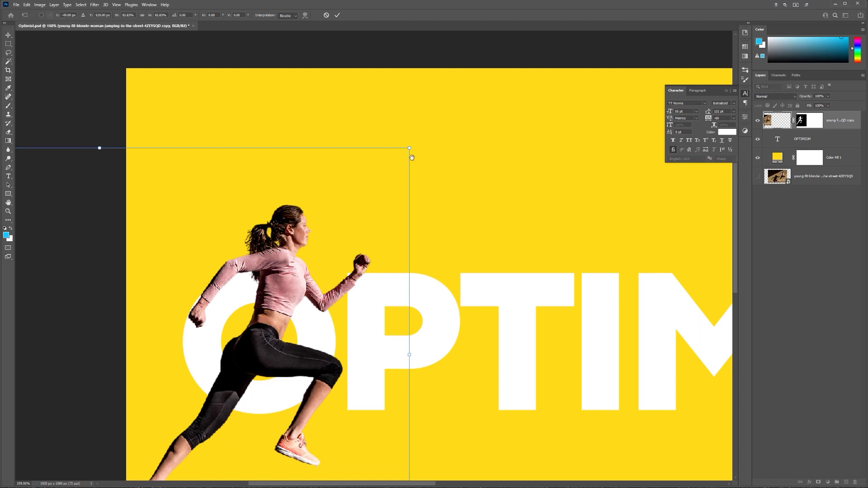
Target the runner's layer mask with the Brush tool and load the OPTIMISM lettering as a selection.
{"action": "left_click", "coordinate": [813, 120]}
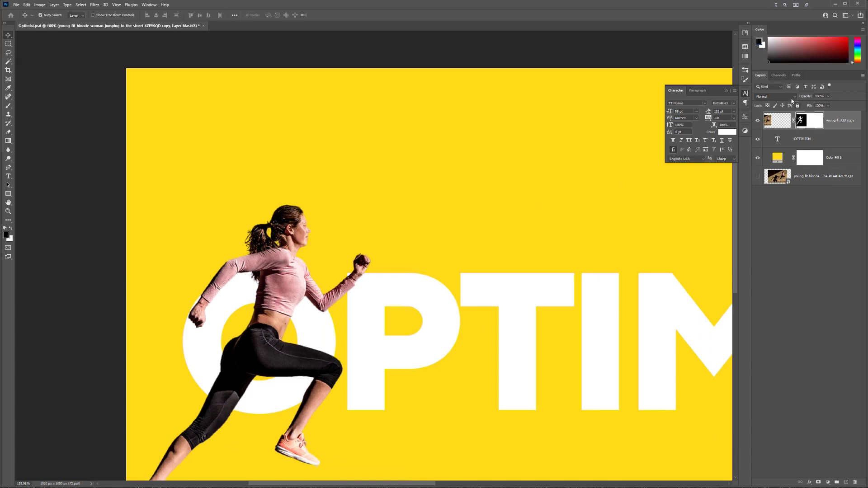
{"action": "left_click", "coordinate": [745, 95]}
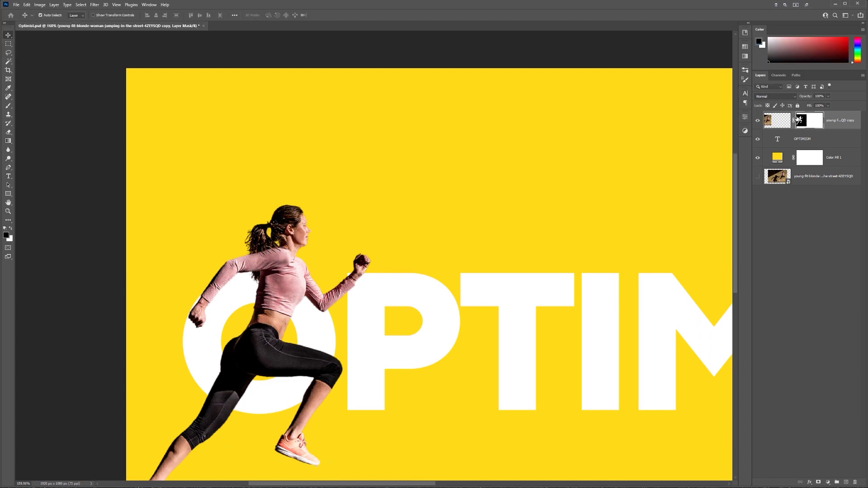
{"action": "scroll", "coordinate": [248, 287], "scroll_direction": "up", "scroll_amount": 3}
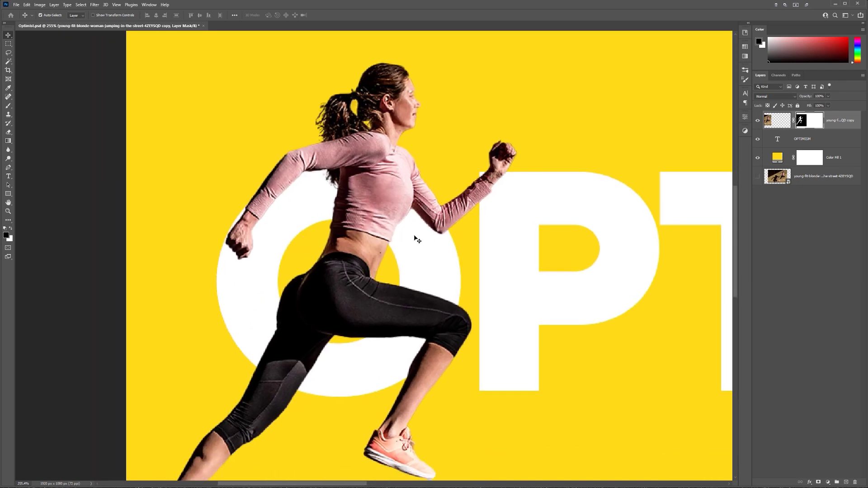
{"action": "key", "text": "b"}
{"action": "left_click_drag", "start_coordinate": [394, 230], "coordinate": [398, 197]}
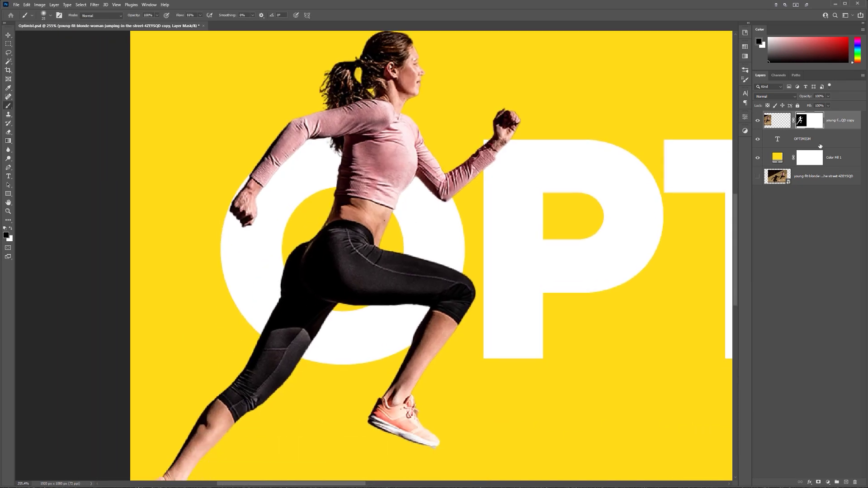
{"action": "left_click", "coordinate": [778, 140], "text": "ctrl"}
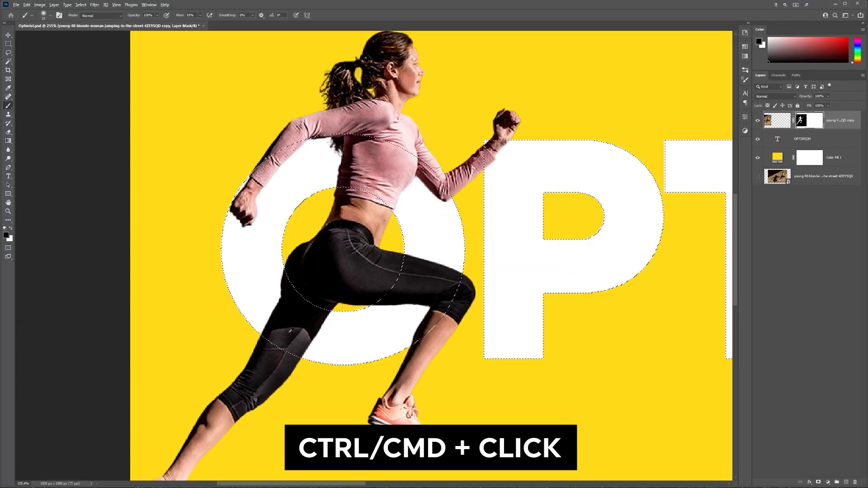
{"action": "scroll", "coordinate": [349, 232], "scroll_direction": "up", "scroll_amount": 4}
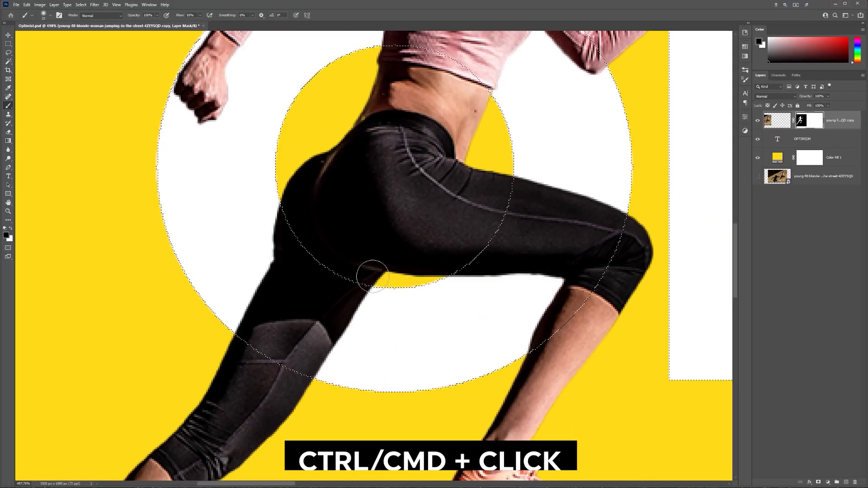
{"action": "scroll", "coordinate": [425, 309], "scroll_direction": "down", "scroll_amount": 4}
{"action": "left_click_drag", "start_coordinate": [425, 310], "coordinate": [655, 246]}
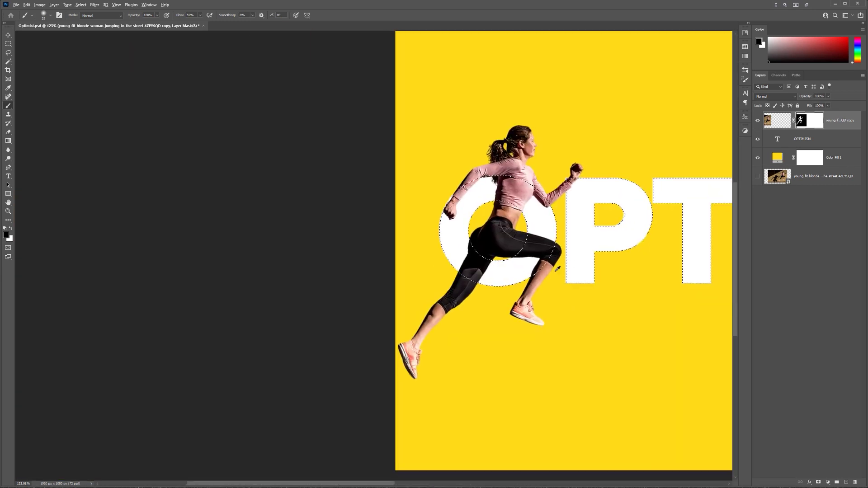
{"action": "scroll", "coordinate": [547, 280], "scroll_direction": "up", "scroll_amount": 6}
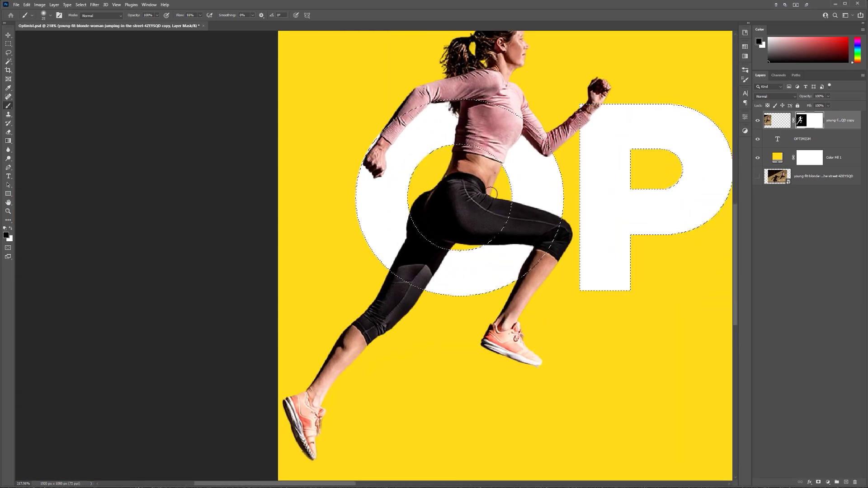
Paint black on the runner's layer mask within the lettering selection using an enlarged brush so her back leg passes behind the O.
{"action": "scroll", "coordinate": [510, 240], "scroll_direction": "up", "scroll_amount": 2}
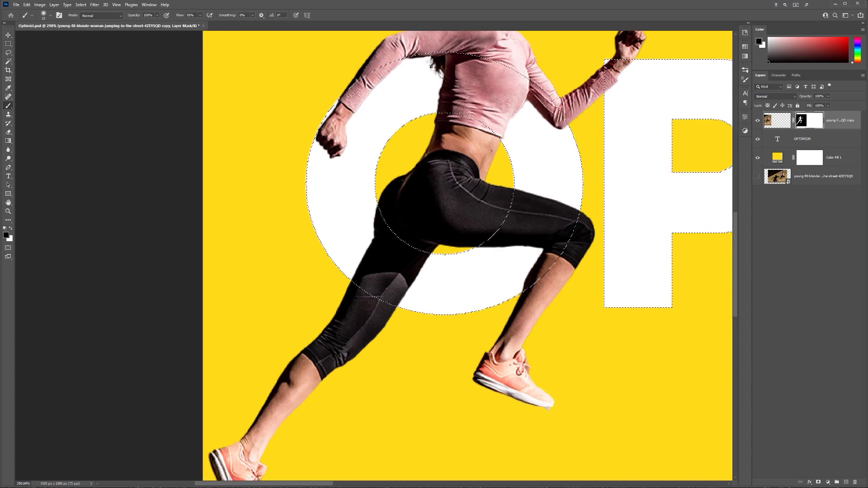
{"action": "left_click", "coordinate": [6, 235]}
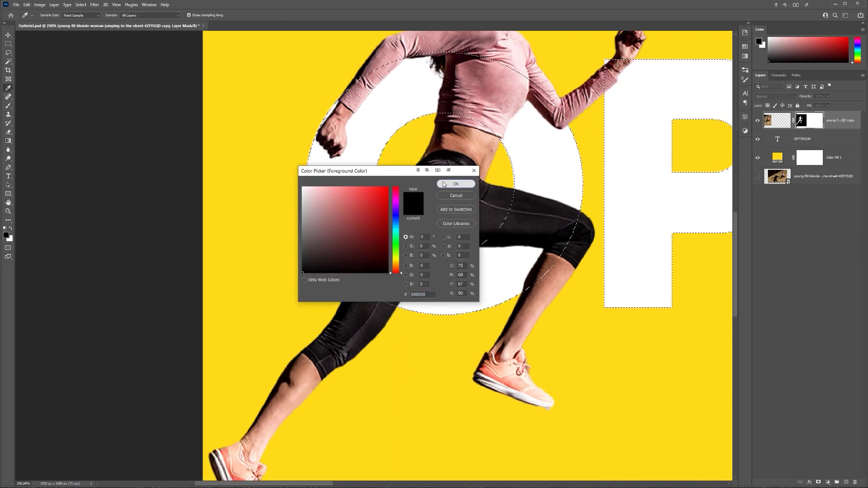
{"action": "left_click", "coordinate": [464, 183]}
{"action": "mouse_move", "coordinate": [374, 222]}
{"action": "left_mouse_down"}
{"action": "mouse_move", "coordinate": [401, 257]}
{"action": "mouse_move", "coordinate": [427, 270]}
{"action": "mouse_move", "coordinate": [362, 184]}
{"action": "mouse_move", "coordinate": [424, 266]}
{"action": "mouse_move", "coordinate": [349, 210]}
{"action": "mouse_move", "coordinate": [449, 266]}
{"action": "mouse_move", "coordinate": [412, 269]}
{"action": "mouse_move", "coordinate": [392, 284]}
{"action": "mouse_move", "coordinate": [345, 249]}
{"action": "mouse_move", "coordinate": [367, 214]}
{"action": "mouse_move", "coordinate": [389, 268]}
{"action": "mouse_move", "coordinate": [362, 260]}
{"action": "mouse_move", "coordinate": [366, 268]}
{"action": "mouse_move", "coordinate": [430, 274]}
{"action": "left_mouse_up"}
{"action": "key", "text": "bracketright"}
{"action": "key", "text": "bracketright"}
{"action": "key", "text": "bracketright"}
{"action": "key", "text": "bracketright"}
{"action": "key", "text": "bracketright"}
{"action": "key", "text": "bracketright"}
{"action": "left_click", "coordinate": [554, 213]}
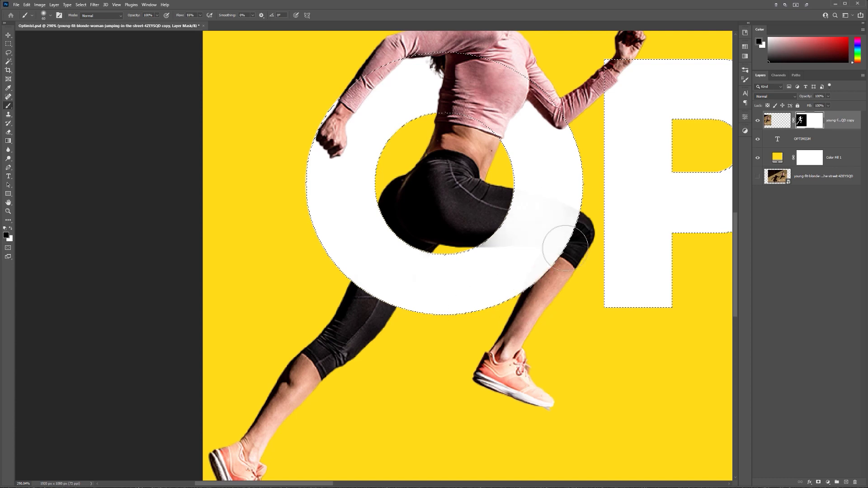
{"action": "mouse_move", "coordinate": [585, 214]}
{"action": "left_mouse_down"}
{"action": "mouse_move", "coordinate": [519, 224]}
{"action": "mouse_move", "coordinate": [533, 188]}
{"action": "left_mouse_up"}
{"action": "scroll", "coordinate": [453, 316], "scroll_direction": "down", "scroll_amount": 5}
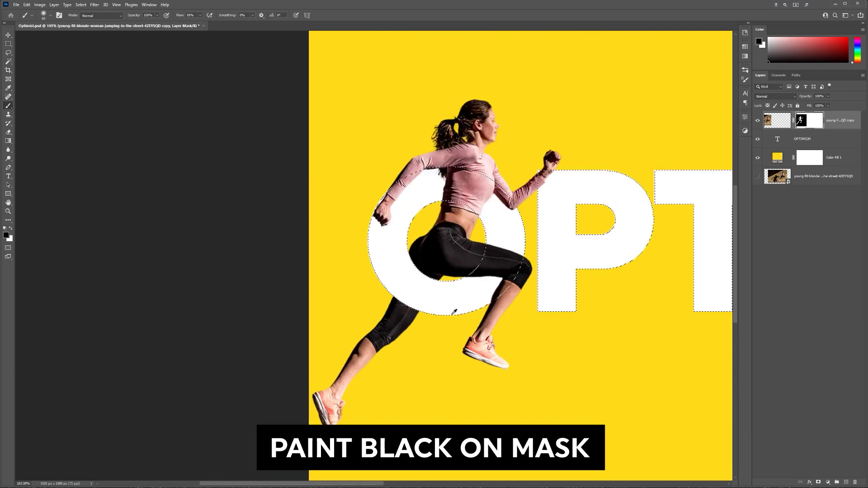
Clear the OPTIMISM lettering selection.
{"action": "scroll", "coordinate": [86, 250], "scroll_direction": "up", "scroll_amount": 3}
{"action": "left_click_drag", "start_coordinate": [124, 283], "coordinate": [282, 237]}
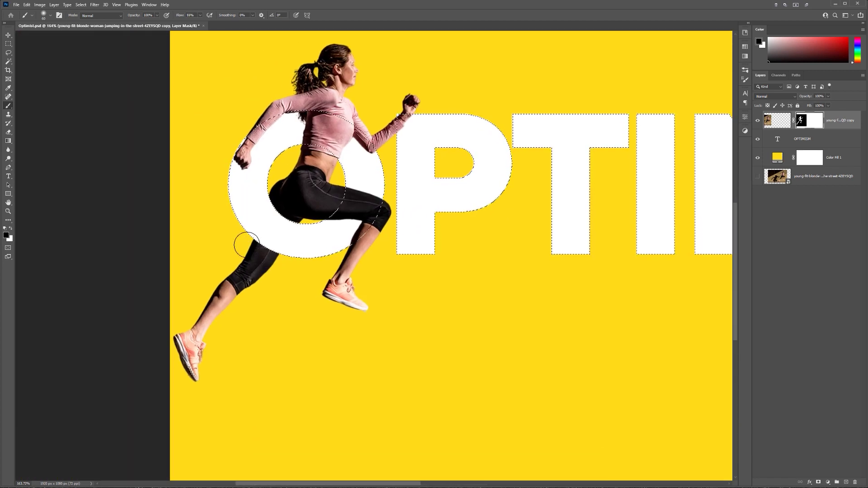
{"action": "key", "text": "ctrl+d"}
{"action": "scroll", "coordinate": [231, 231], "scroll_direction": "up", "scroll_amount": 3}
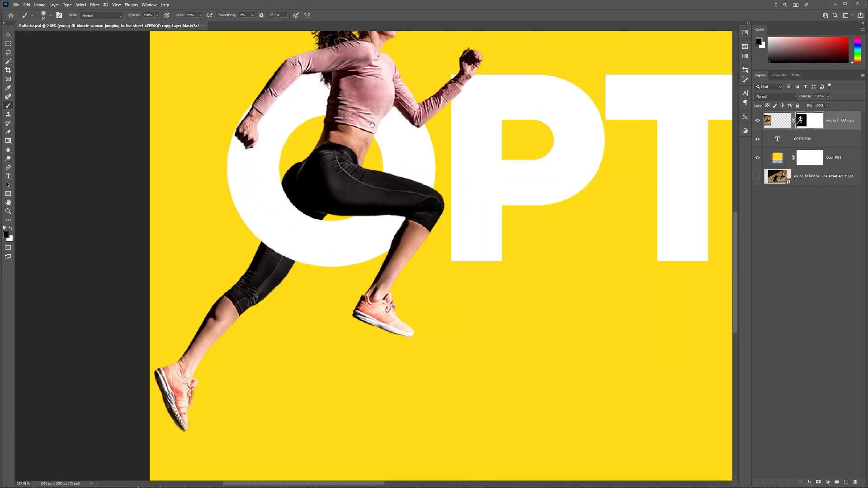
{"action": "scroll", "coordinate": [374, 129], "scroll_direction": "down", "scroll_amount": 6}
{"action": "scroll", "coordinate": [135, 277], "scroll_direction": "up", "scroll_amount": 4}
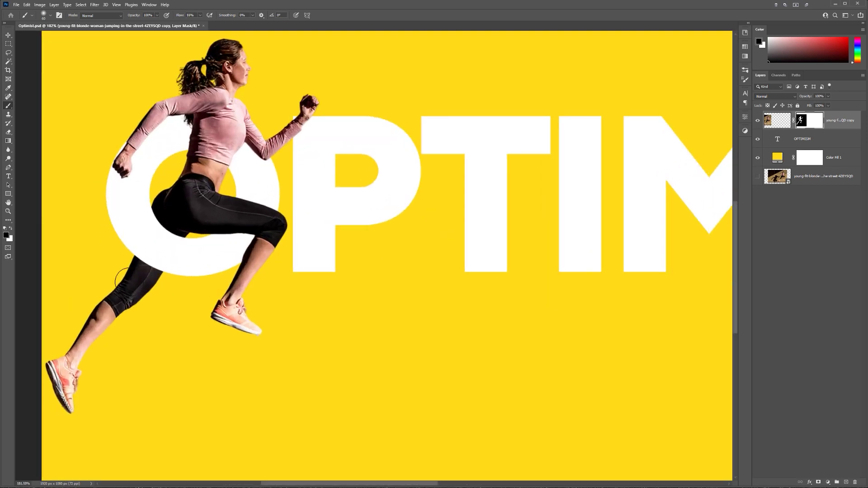
Paint black on the runner's mask over her back leg and shoe below the O, hiding that leg completely.
{"action": "left_click_drag", "start_coordinate": [136, 277], "coordinate": [251, 267]}
{"action": "mouse_move", "coordinate": [227, 314]}
{"action": "left_mouse_down"}
{"action": "mouse_move", "coordinate": [283, 232]}
{"action": "mouse_move", "coordinate": [225, 345]}
{"action": "left_mouse_up"}
{"action": "key", "text": "ctrl+z"}
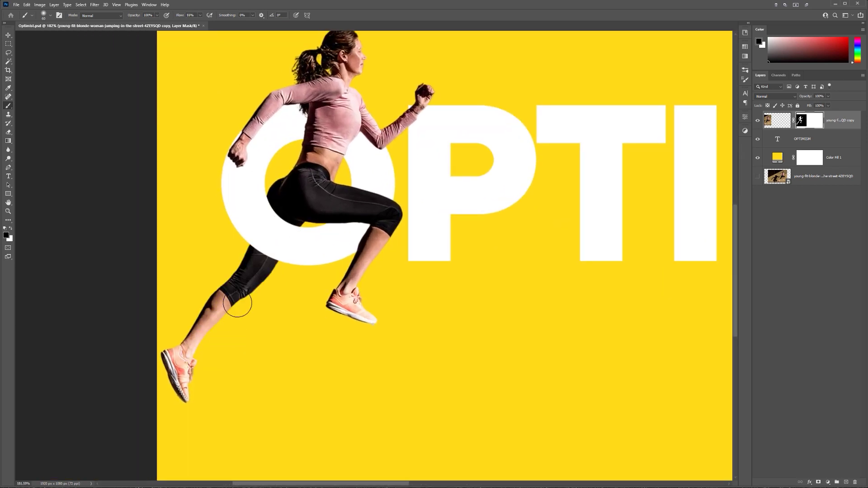
{"action": "key", "text": "bracketright"}
{"action": "mouse_move", "coordinate": [241, 298]}
{"action": "left_mouse_down"}
{"action": "mouse_move", "coordinate": [250, 261]}
{"action": "mouse_move", "coordinate": [272, 280]}
{"action": "mouse_move", "coordinate": [265, 259]}
{"action": "mouse_move", "coordinate": [200, 361]}
{"action": "mouse_move", "coordinate": [169, 339]}
{"action": "mouse_move", "coordinate": [167, 373]}
{"action": "mouse_move", "coordinate": [196, 353]}
{"action": "mouse_move", "coordinate": [248, 269]}
{"action": "left_mouse_up"}
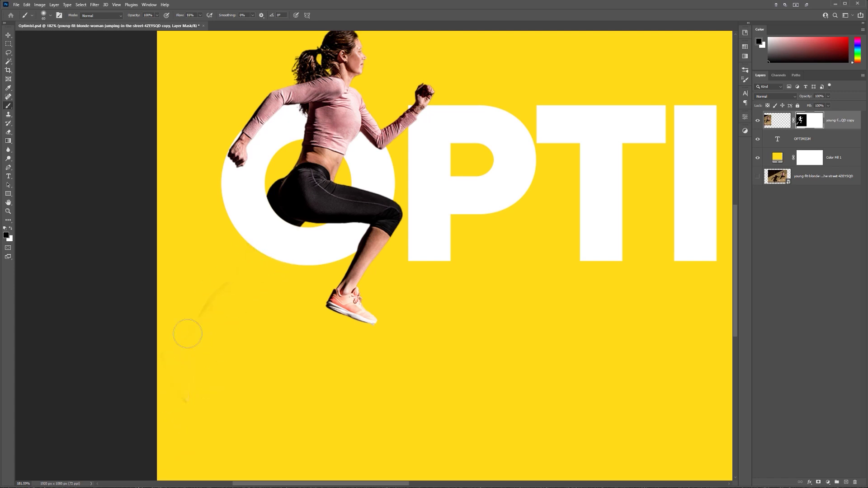
{"action": "key", "text": "ctrl+0"}
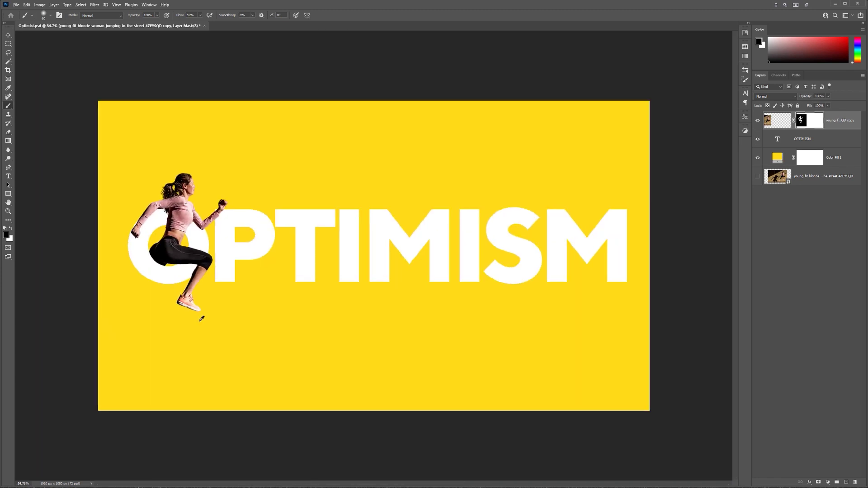
Place the sport-practice photo of the woman in a yoga pose as the topmost layer.
{"action": "scroll", "coordinate": [112, 270], "scroll_direction": "up", "scroll_amount": 3}
{"action": "scroll", "coordinate": [121, 252], "scroll_direction": "up", "scroll_amount": 6}
{"action": "left_click_drag", "start_coordinate": [135, 253], "coordinate": [212, 319]}
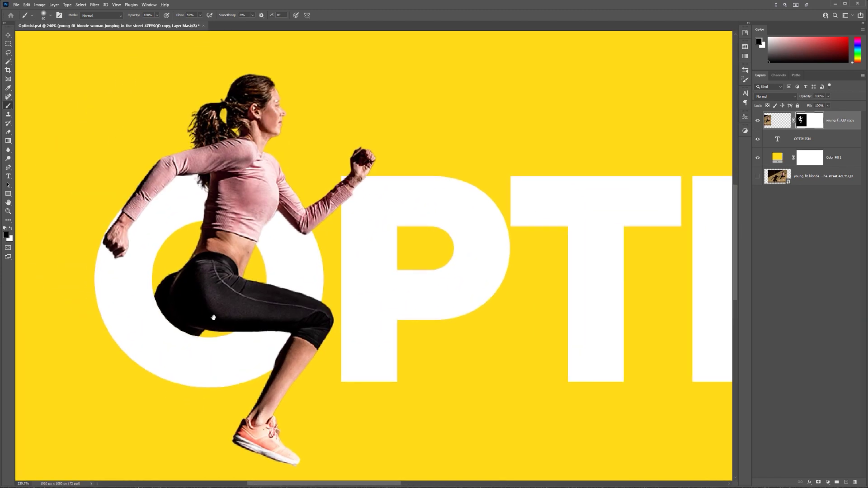
{"action": "scroll", "coordinate": [213, 319], "scroll_direction": "down", "scroll_amount": 5}
{"action": "left_click_drag", "start_coordinate": [282, 311], "coordinate": [183, 294]}
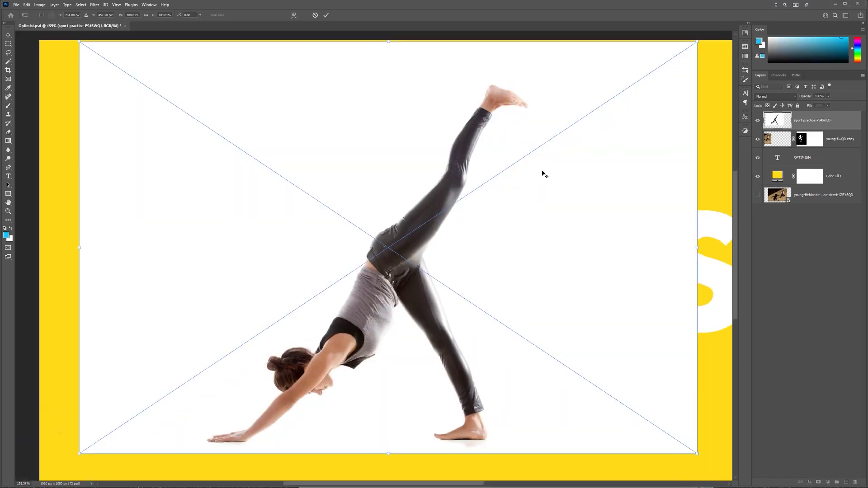
{"action": "key", "text": "Return"}
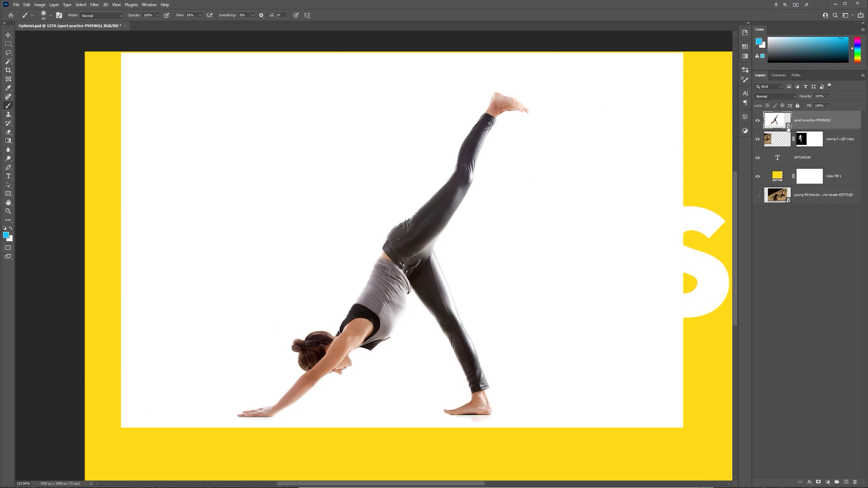
Select the yoga woman with Select Subject and add a layer mask to isolate her from the white background.
{"action": "left_click", "coordinate": [85, 5]}
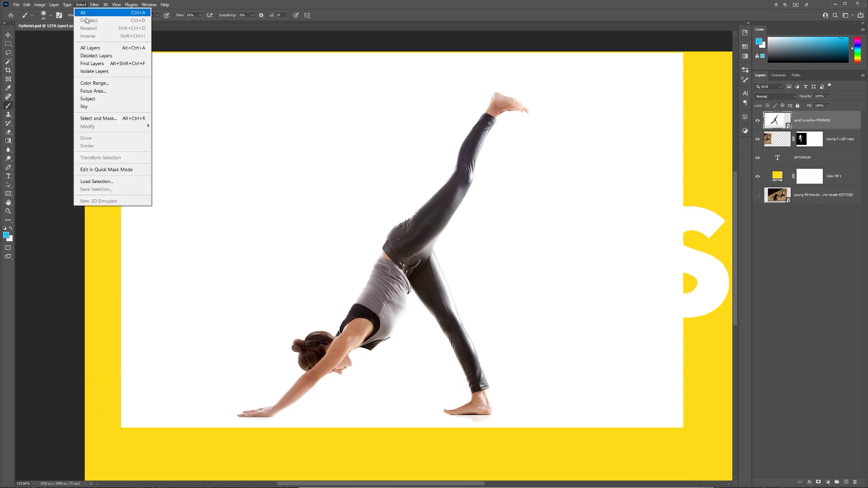
{"action": "left_click", "coordinate": [88, 99]}
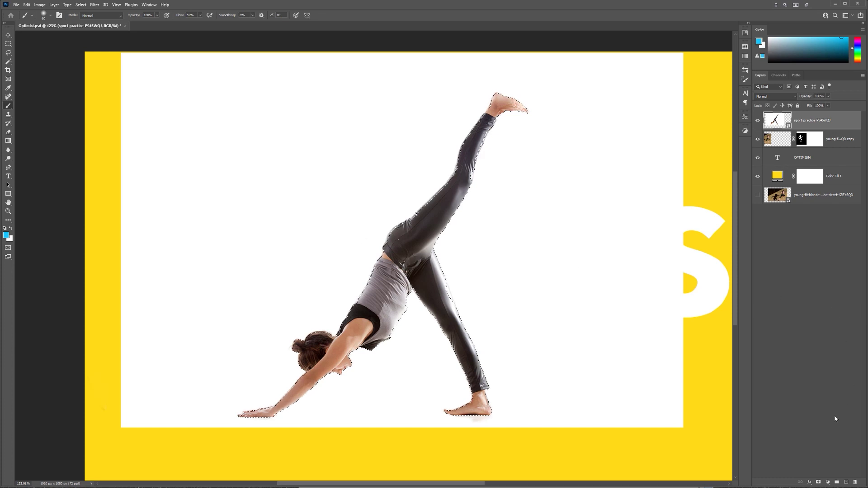
{"action": "left_click", "coordinate": [818, 483]}
{"action": "scroll", "coordinate": [493, 141], "scroll_direction": "up", "scroll_amount": 3}
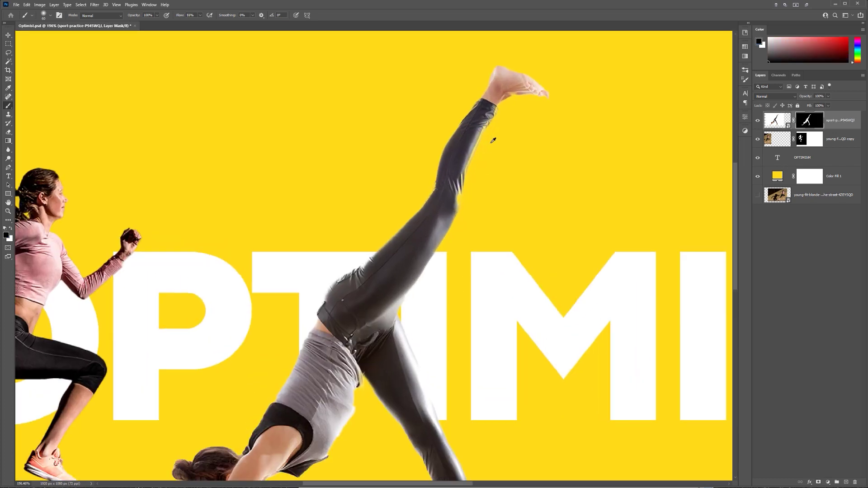
{"action": "scroll", "coordinate": [533, 101], "scroll_direction": "down", "scroll_amount": 3}
Scale the yoga woman down to about 30% with Free Transform and position her on top of the letter T.
{"action": "left_click", "coordinate": [777, 120]}
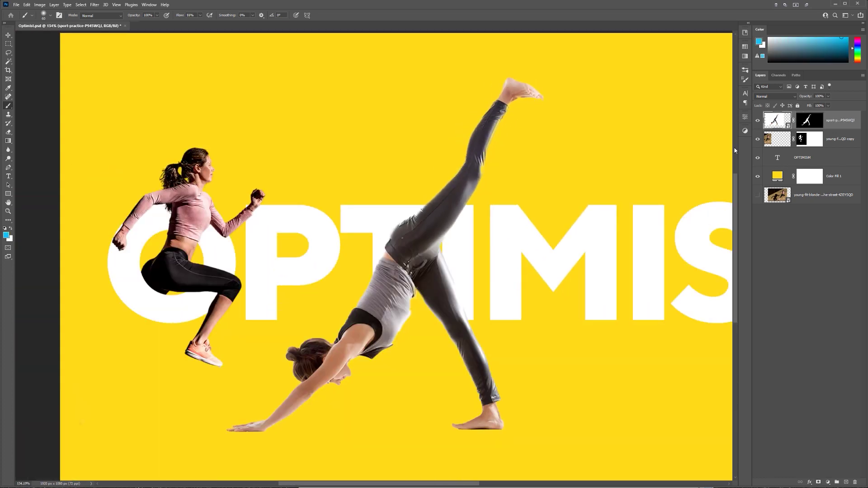
{"action": "key", "text": "ctrl+t"}
{"action": "left_click_drag", "start_coordinate": [689, 56], "coordinate": [402, 267]}
{"action": "left_click_drag", "start_coordinate": [256, 358], "coordinate": [436, 120]}
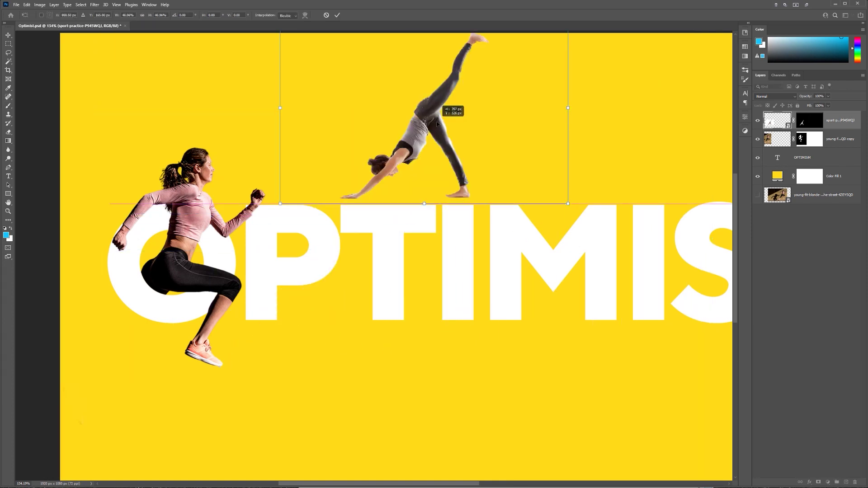
{"action": "left_click_drag", "start_coordinate": [565, 75], "coordinate": [552, 112]}
{"action": "left_click_drag", "start_coordinate": [557, 49], "coordinate": [461, 141]}
{"action": "left_click_drag", "start_coordinate": [367, 192], "coordinate": [391, 197]}
Nudge the yoga woman about 16 px right and 1 px up to align her hand with the top edge of the T.
{"action": "scroll", "coordinate": [318, 245], "scroll_direction": "up", "scroll_amount": 7}
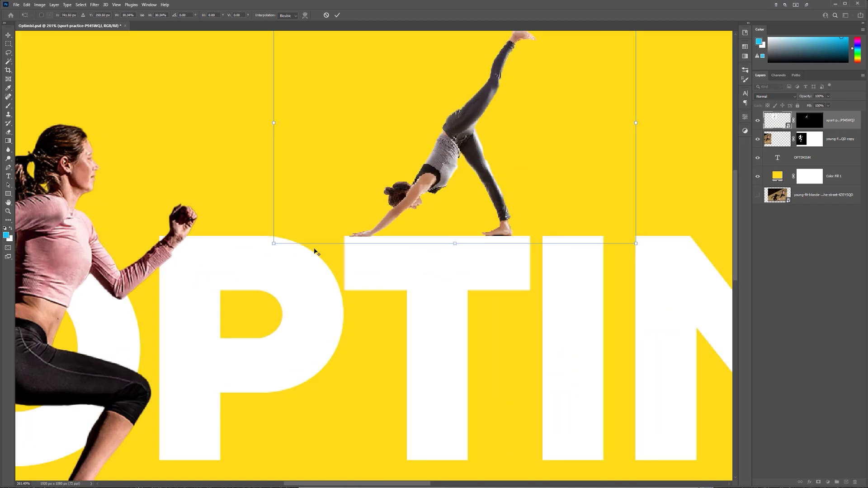
{"action": "scroll", "coordinate": [400, 242], "scroll_direction": "up", "scroll_amount": 6}
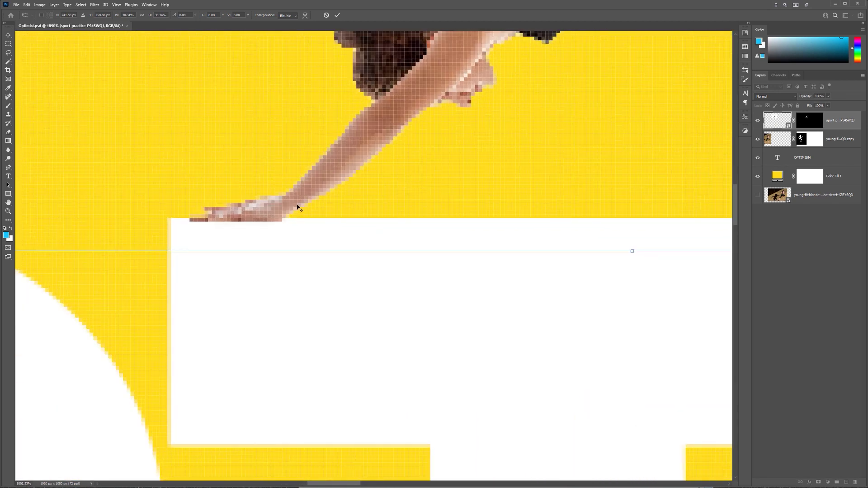
{"action": "key", "text": "shift+Right"}
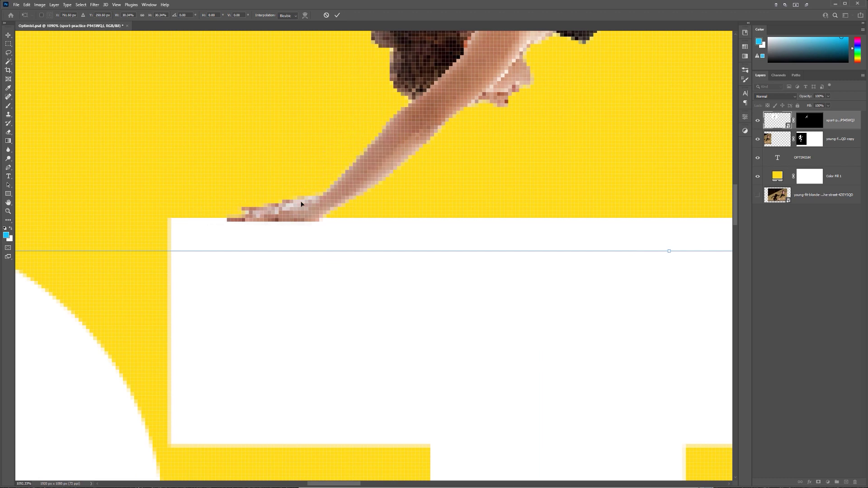
{"action": "key", "text": "Right"}
{"action": "key", "text": "Right"}
{"action": "key", "text": "Right"}
{"action": "key", "text": "Right"}
{"action": "key", "text": "Right"}
{"action": "key", "text": "Right"}
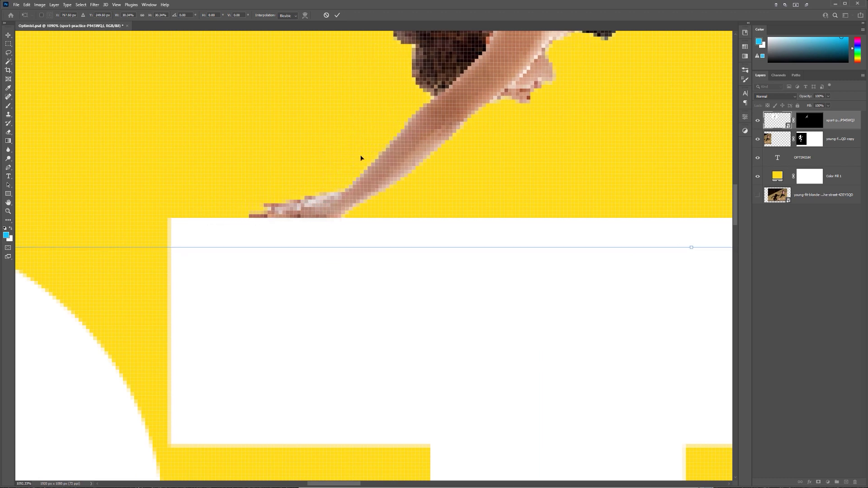
Nudge the yoga woman 2 px down onto the T and commit the transformation.
{"action": "scroll", "coordinate": [342, 228], "scroll_direction": "up", "scroll_amount": 3}
{"action": "scroll", "coordinate": [342, 228], "scroll_direction": "up", "scroll_amount": 3}
{"action": "scroll", "coordinate": [362, 231], "scroll_direction": "down", "scroll_amount": 10}
{"action": "scroll", "coordinate": [476, 221], "scroll_direction": "up", "scroll_amount": 5}
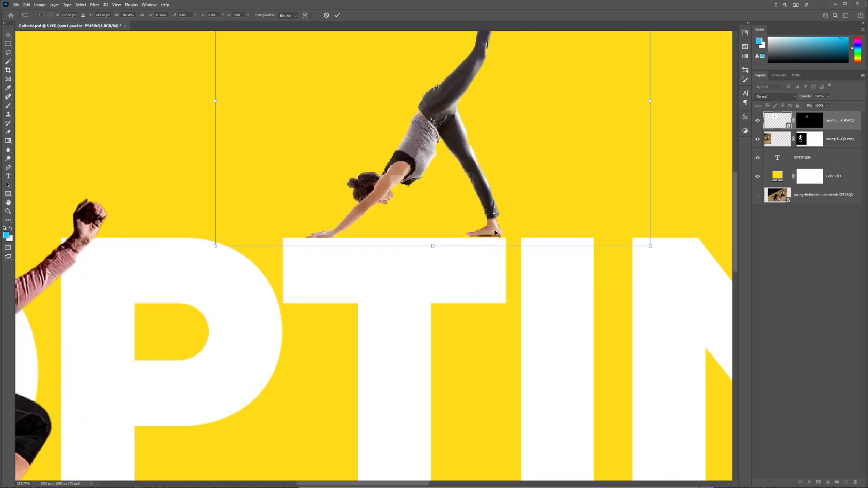
{"action": "key", "text": "Down"}
{"action": "key", "text": "Down"}
{"action": "scroll", "coordinate": [491, 224], "scroll_direction": "down", "scroll_amount": 6}
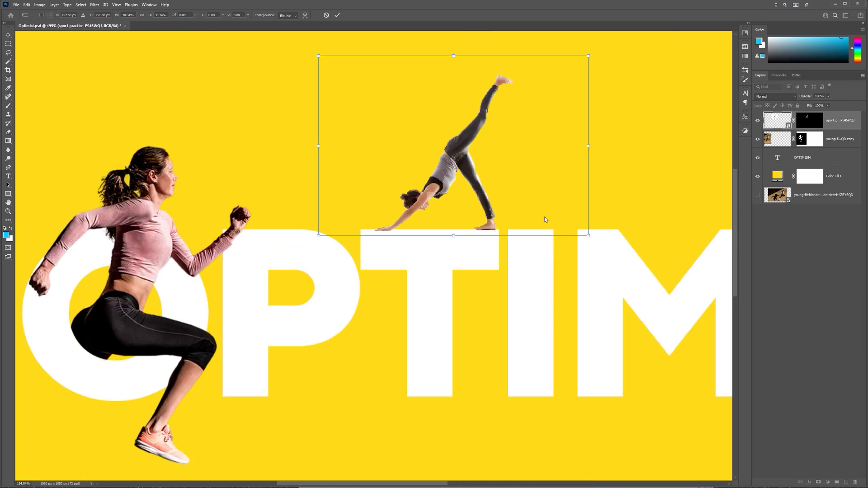
{"action": "scroll", "coordinate": [490, 236], "scroll_direction": "up", "scroll_amount": 10}
{"action": "key", "text": "Return"}
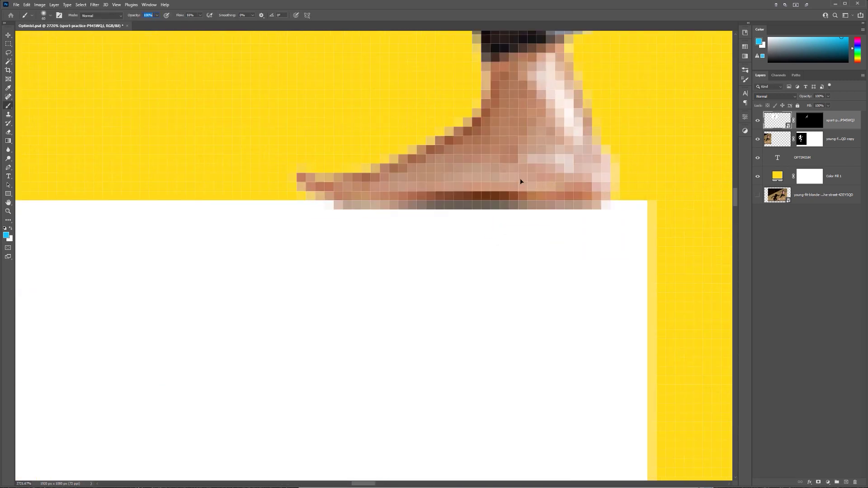
Target the yoga woman's layer mask and paint black along the sole overlapping the T with a much smaller brush.
{"action": "left_click", "coordinate": [807, 124]}
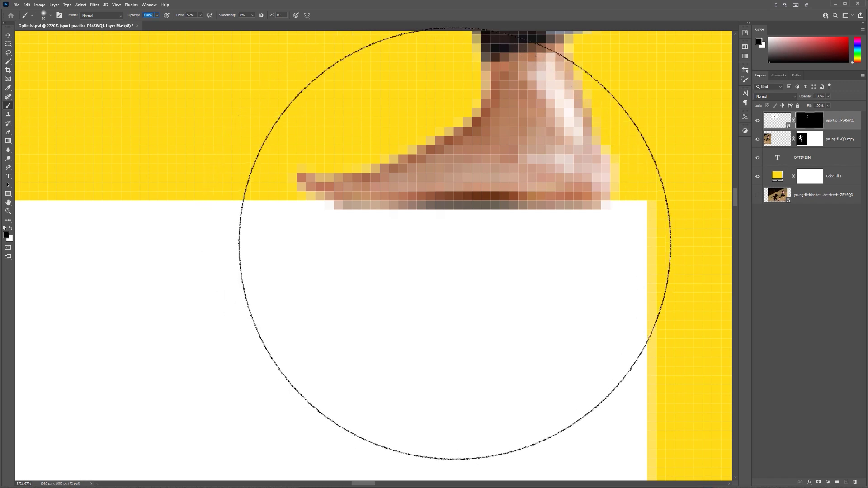
{"action": "left_click_drag", "start_coordinate": [454, 252], "coordinate": [378, 232]}
{"action": "key", "text": "ctrl+z"}
{"action": "key", "text": "bracketleft"}
{"action": "key", "text": "bracketleft"}
{"action": "scroll", "coordinate": [458, 218], "scroll_direction": "down", "scroll_amount": 3}
{"action": "key", "text": "bracketleft"}
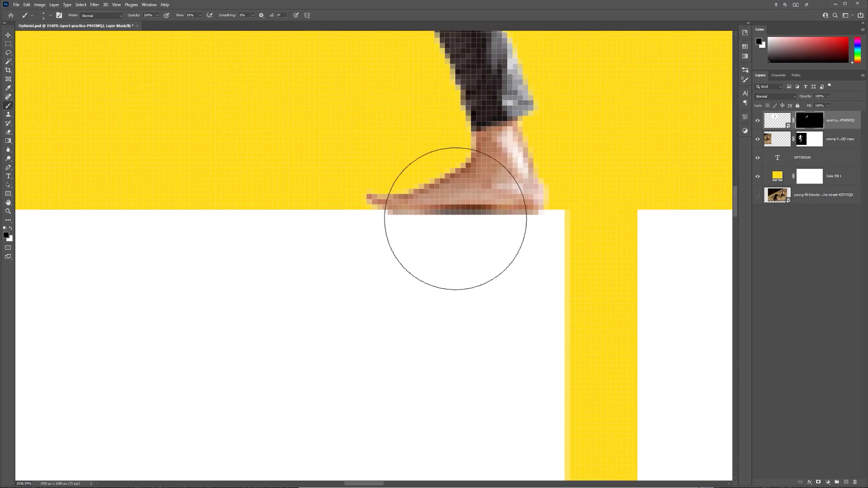
{"action": "key", "text": "bracketleft"}
{"action": "key", "text": "bracketleft"}
{"action": "key", "text": "bracketleft"}
{"action": "key", "text": "bracketleft"}
{"action": "key", "text": "bracketleft"}
{"action": "key", "text": "bracketleft"}
{"action": "scroll", "coordinate": [503, 216], "scroll_direction": "up", "scroll_amount": 4}
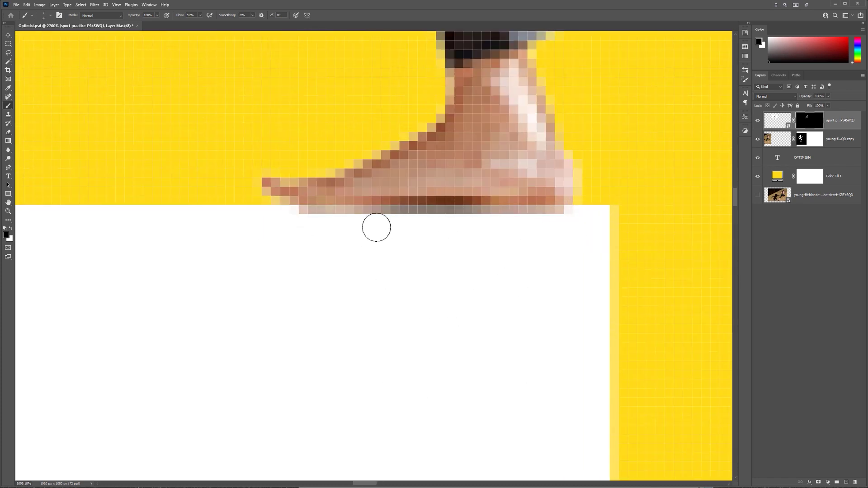
{"action": "left_click_drag", "start_coordinate": [307, 221], "coordinate": [560, 212]}
Choose the Hard Round brush at 4 px and mask out the faint remnants beneath the yoga woman's foot.
{"action": "left_click", "coordinate": [745, 56]}
{"action": "left_click", "coordinate": [744, 70]}
{"action": "left_click", "coordinate": [745, 80]}
{"action": "left_click", "coordinate": [745, 71]}
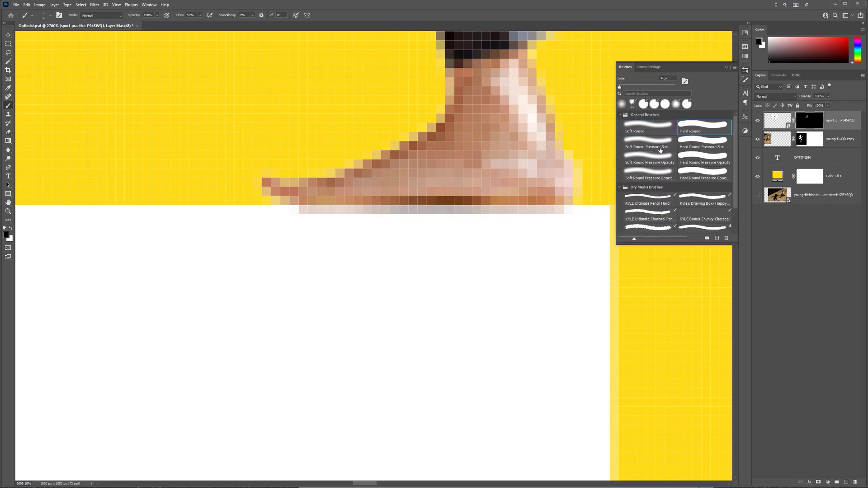
{"action": "mouse_move", "coordinate": [564, 227]}
{"action": "left_mouse_down"}
{"action": "mouse_move", "coordinate": [402, 231]}
{"action": "mouse_move", "coordinate": [416, 233]}
{"action": "mouse_move", "coordinate": [384, 253]}
{"action": "mouse_move", "coordinate": [543, 237]}
{"action": "left_mouse_up"}
Mask out the shadow beneath the yoga woman's hand on the T, and close the brush presets.
{"action": "scroll", "coordinate": [390, 240], "scroll_direction": "down", "scroll_amount": 3}
{"action": "left_click_drag", "start_coordinate": [362, 197], "coordinate": [473, 190]}
{"action": "left_click_drag", "start_coordinate": [135, 198], "coordinate": [193, 208]}
{"action": "scroll", "coordinate": [399, 212], "scroll_direction": "up", "scroll_amount": 3}
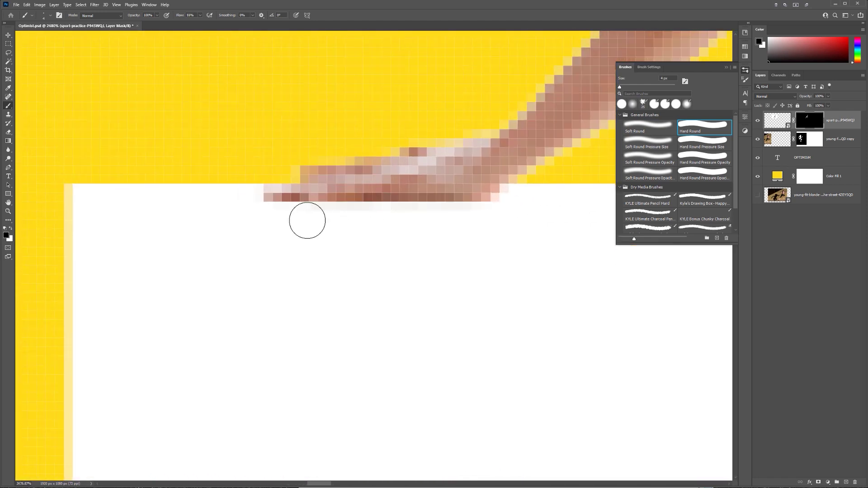
{"action": "mouse_move", "coordinate": [362, 226]}
{"action": "left_mouse_down"}
{"action": "mouse_move", "coordinate": [485, 233]}
{"action": "mouse_move", "coordinate": [337, 234]}
{"action": "left_mouse_up"}
{"action": "scroll", "coordinate": [374, 230], "scroll_direction": "down", "scroll_amount": 9}
{"action": "scroll", "coordinate": [433, 233], "scroll_direction": "down", "scroll_amount": 4}
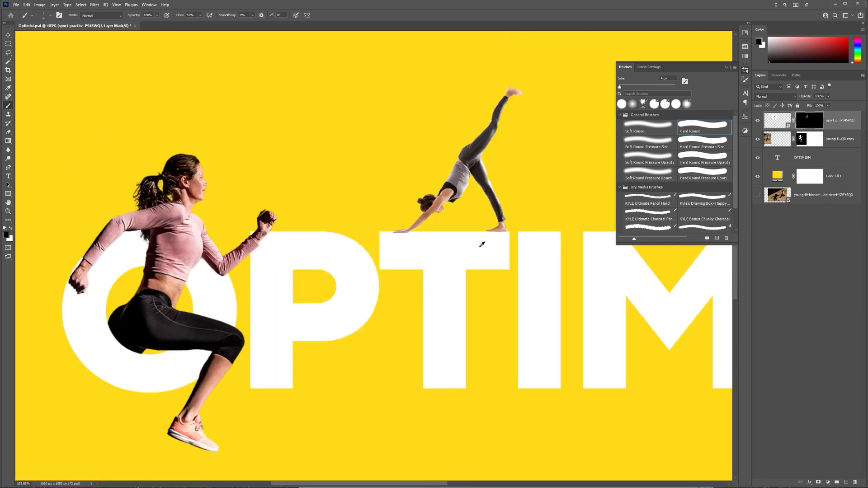
{"action": "left_click", "coordinate": [746, 70]}
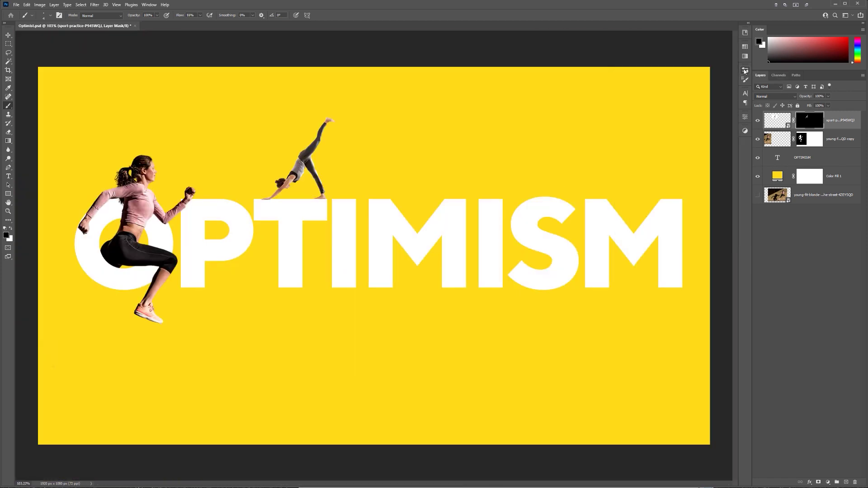
{"action": "scroll", "coordinate": [433, 125], "scroll_direction": "down", "scroll_amount": 2}
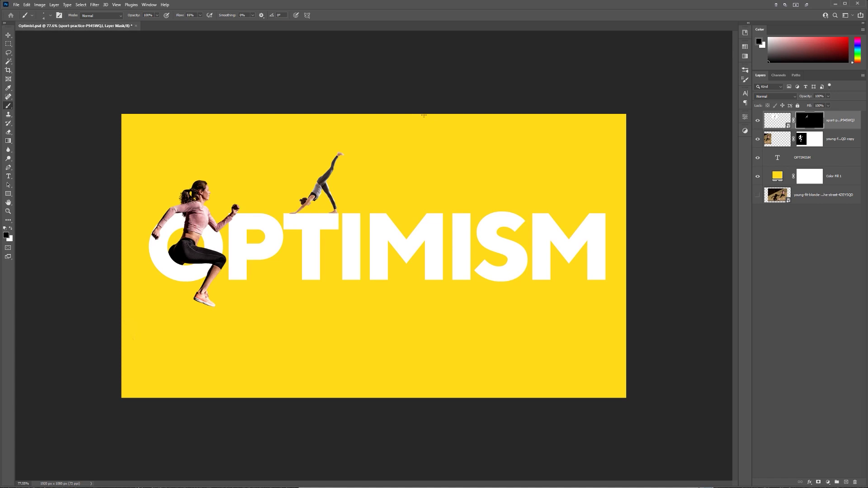
Switch to File Explorer and open the 01_DESIGN RESOURCES folder, moving its window over the canvas.
{"action": "key", "text": "alt+Tab"}
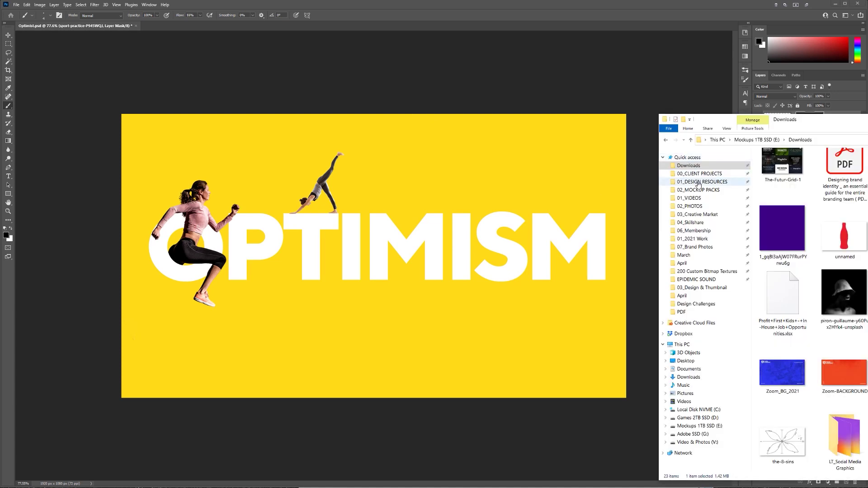
{"action": "left_click", "coordinate": [694, 182]}
{"action": "left_click_drag", "start_coordinate": [828, 123], "coordinate": [433, 89]}
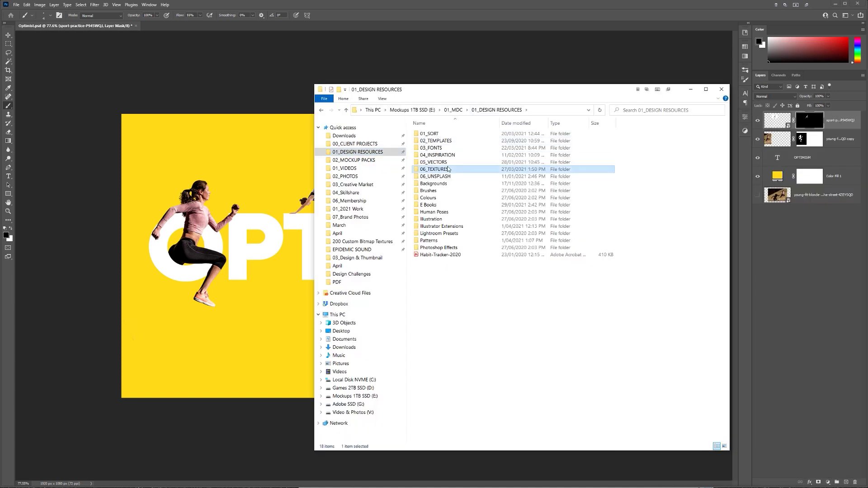
Find 2LO Vanilla Cream 11 in the Vanilla Cream Wall Textures folder inside 06_TEXTURES and place it in the Photoshop document.
{"action": "double_click", "coordinate": [467, 170]}
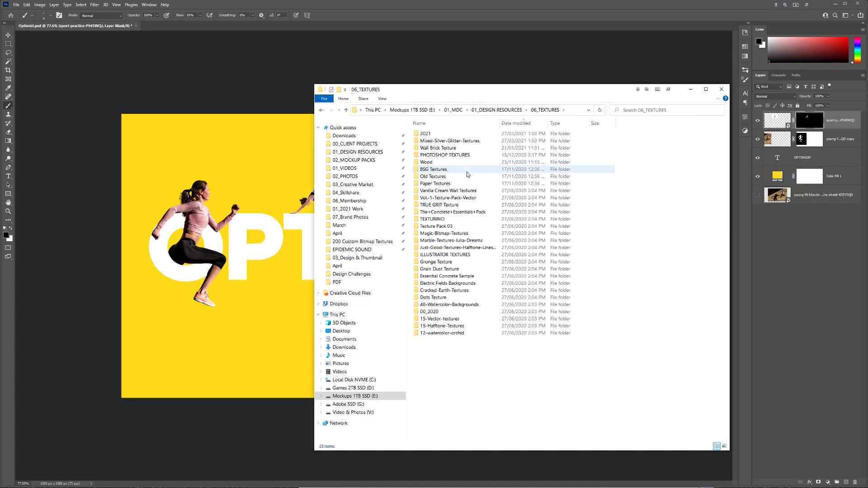
{"action": "double_click", "coordinate": [450, 191]}
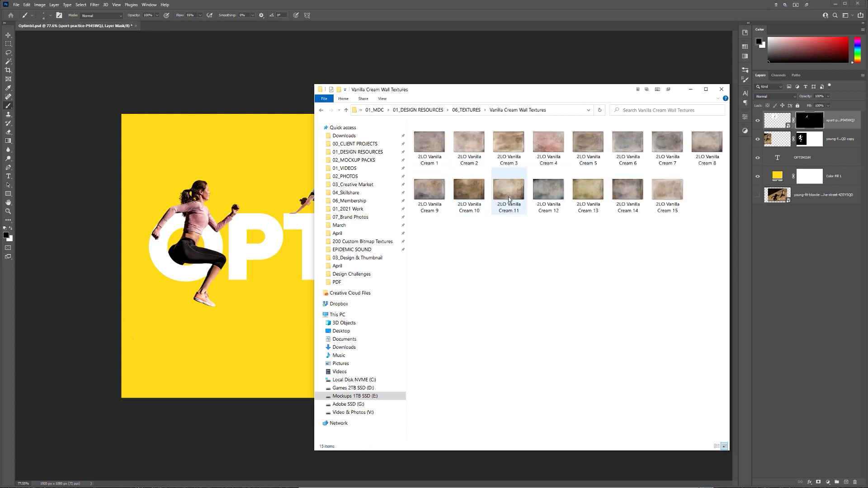
{"action": "left_click_drag", "start_coordinate": [507, 189], "coordinate": [285, 159]}
Scale the placed wall texture until it covers the whole canvas and commit the placement.
{"action": "left_click_drag", "start_coordinate": [562, 129], "coordinate": [673, 55]}
{"action": "left_click_drag", "start_coordinate": [576, 145], "coordinate": [510, 194]}
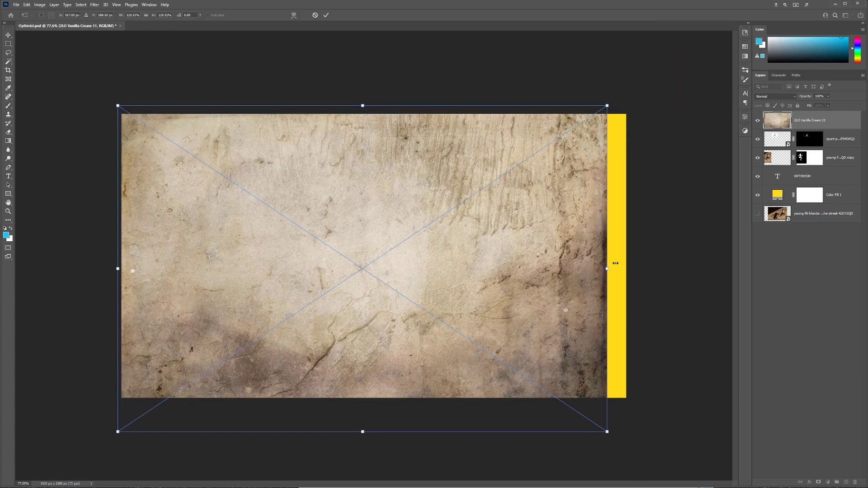
{"action": "left_click_drag", "start_coordinate": [618, 261], "coordinate": [625, 260]}
{"action": "key", "text": "Return"}
Blend the wall texture in Overlay mode at 60% opacity and move its layer beneath the OPTIMISM text.
{"action": "key", "text": "b"}
{"action": "left_click", "coordinate": [774, 96]}
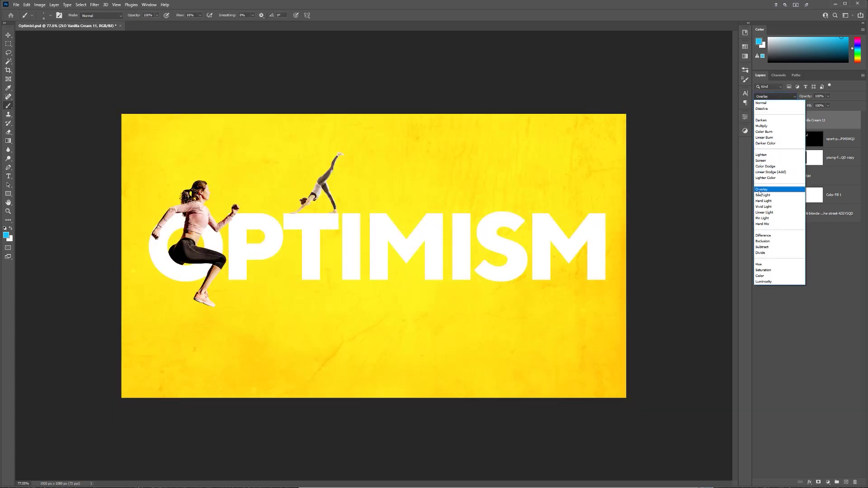
{"action": "left_click", "coordinate": [760, 190]}
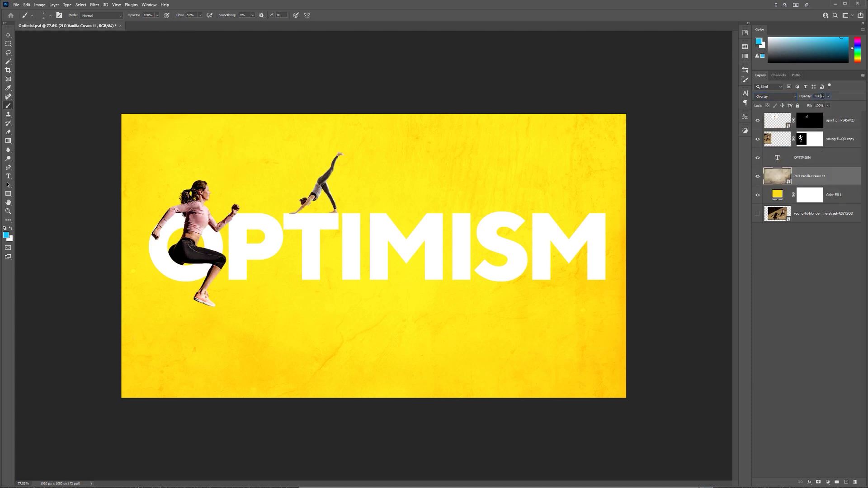
{"action": "scroll", "coordinate": [354, 237], "scroll_direction": "down", "scroll_amount": 3}
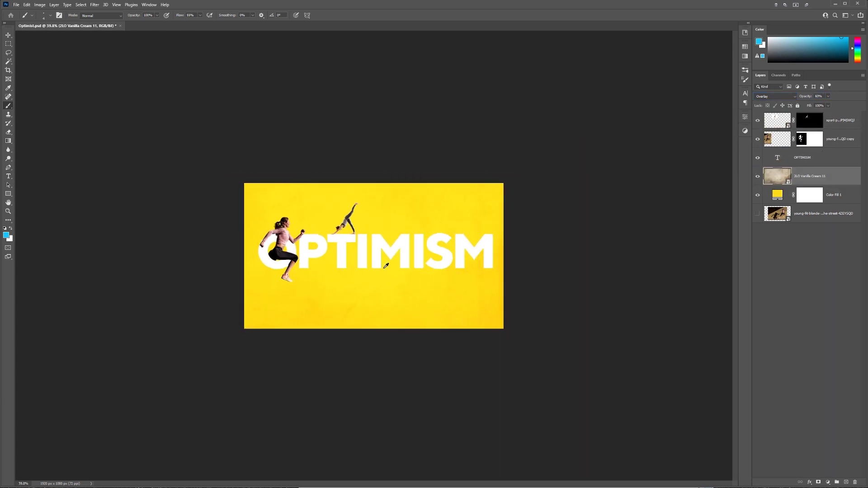
{"action": "scroll", "coordinate": [354, 237], "scroll_direction": "up", "scroll_amount": 6}
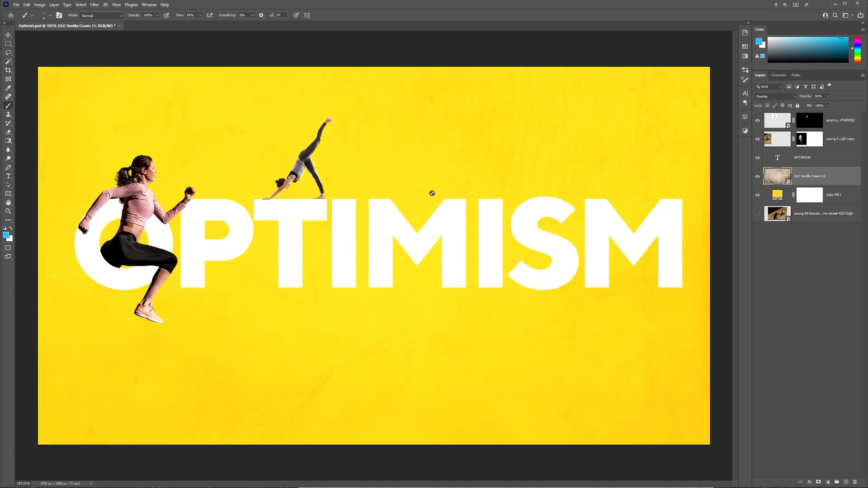
Draw a rectangle about 29 × 63 px above the OPTIMISM text layer, bridging the gap between the T and the following I.
{"action": "scroll", "coordinate": [331, 198], "scroll_direction": "up", "scroll_amount": 2}
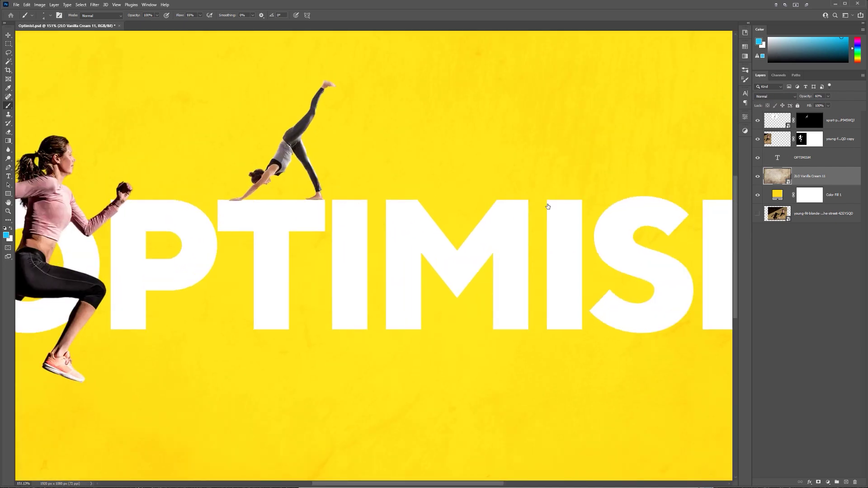
{"action": "left_click", "coordinate": [344, 212], "text": "ctrl"}
{"action": "scroll", "coordinate": [345, 212], "scroll_direction": "up", "scroll_amount": 1}
{"action": "key", "text": "v"}
{"action": "scroll", "coordinate": [252, 251], "scroll_direction": "up", "scroll_amount": 6}
{"action": "scroll", "coordinate": [394, 284], "scroll_direction": "up", "scroll_amount": 2}
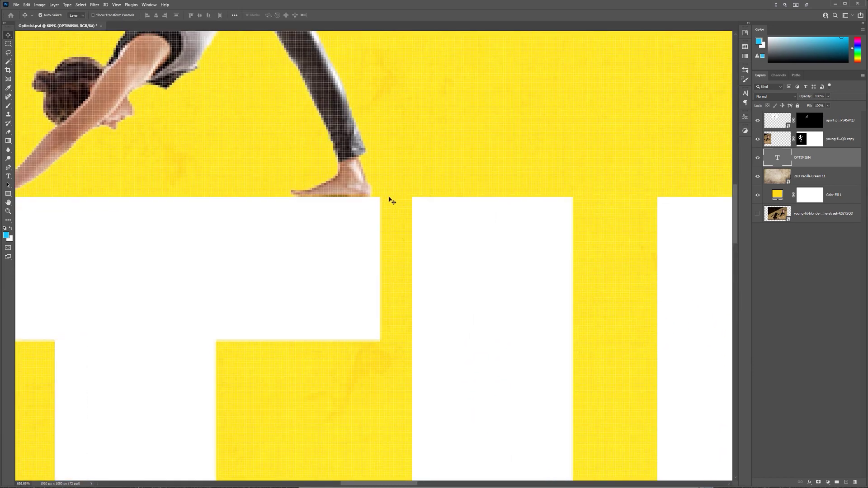
{"action": "key", "text": "u"}
{"action": "left_click_drag", "start_coordinate": [380, 197], "coordinate": [445, 342]}
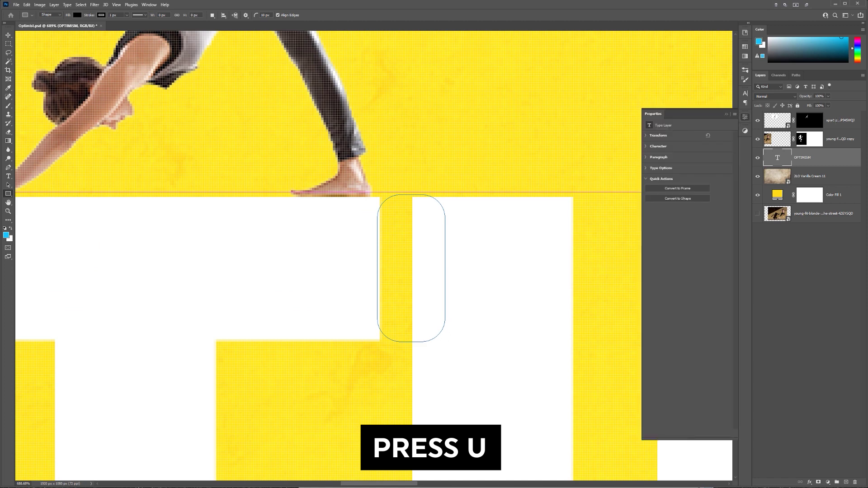
Set the corner radii of the rectangle between the T and I to 0 px.
{"action": "left_click", "coordinate": [746, 94]}
{"action": "left_click", "coordinate": [744, 117]}
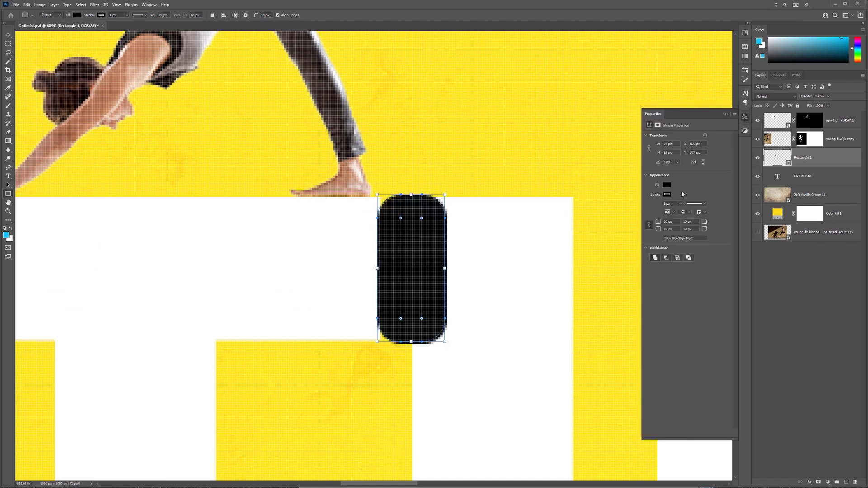
{"action": "left_click_drag", "start_coordinate": [658, 223], "coordinate": [429, 225]}
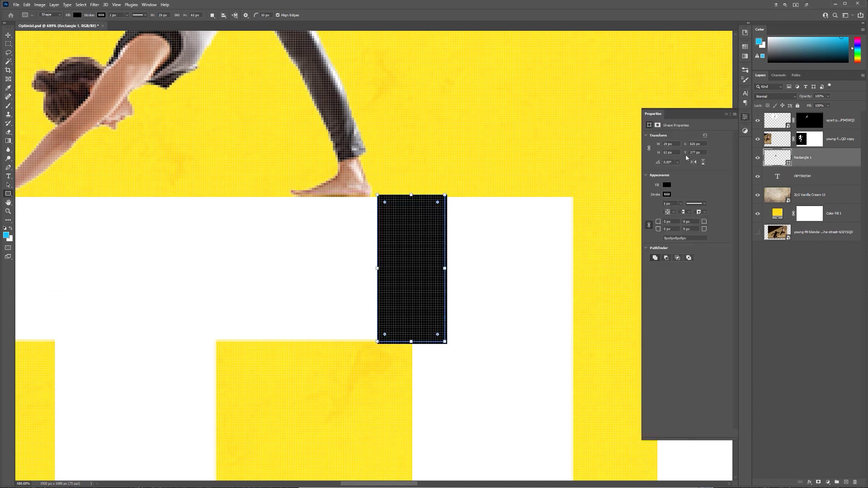
Give the bridging rectangle a white fill and no stroke, and close its properties.
{"action": "left_click", "coordinate": [667, 185]}
{"action": "left_click", "coordinate": [656, 220]}
{"action": "left_click", "coordinate": [667, 185]}
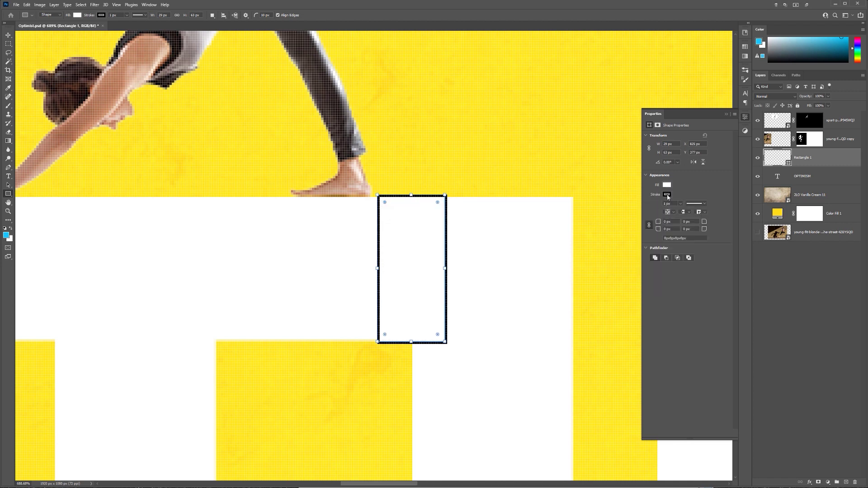
{"action": "left_click", "coordinate": [667, 195]}
{"action": "left_click", "coordinate": [652, 207]}
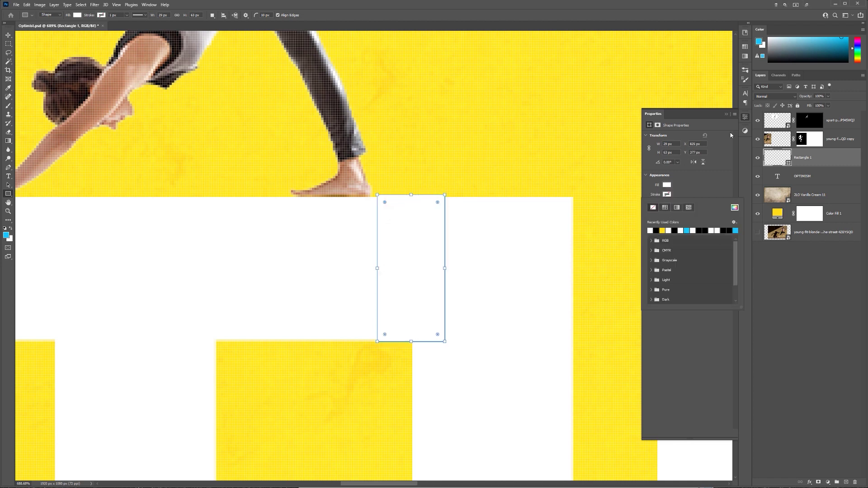
{"action": "left_click", "coordinate": [745, 117]}
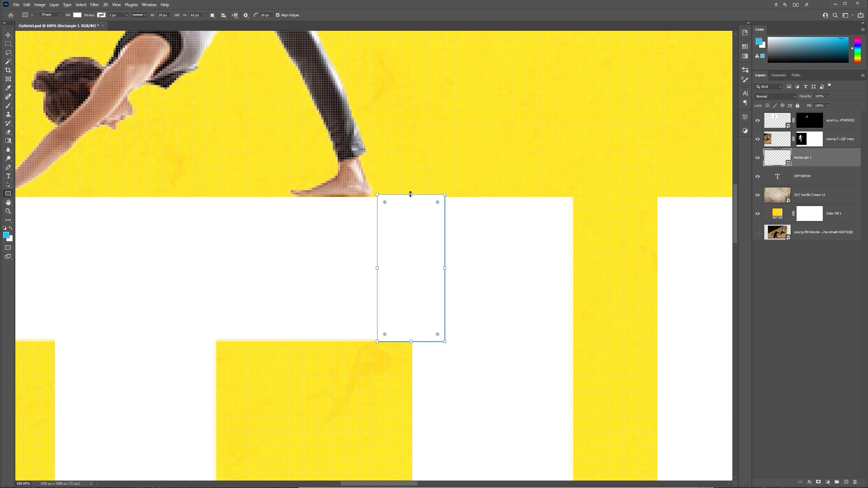
Shift the yoga woman about 30 px to the right along the joined T and I.
{"action": "key", "text": "v"}
{"action": "scroll", "coordinate": [502, 289], "scroll_direction": "down", "scroll_amount": 10}
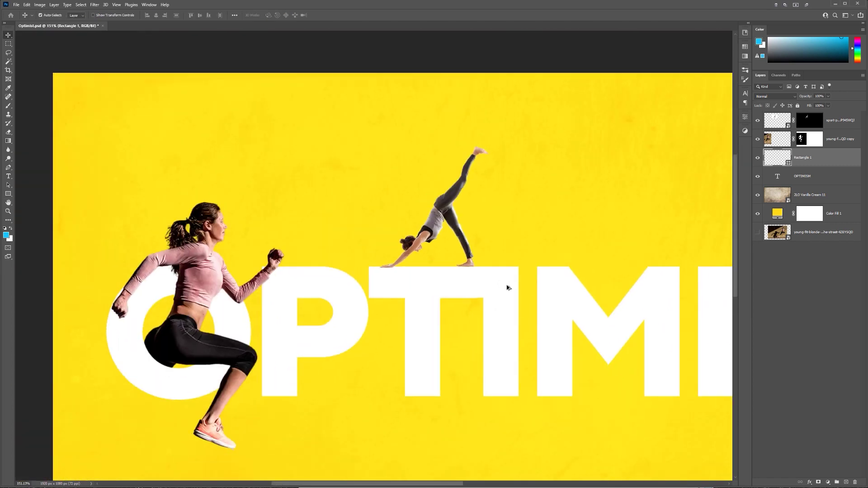
{"action": "left_click_drag", "start_coordinate": [533, 294], "coordinate": [467, 220]}
{"action": "left_click", "coordinate": [784, 123]}
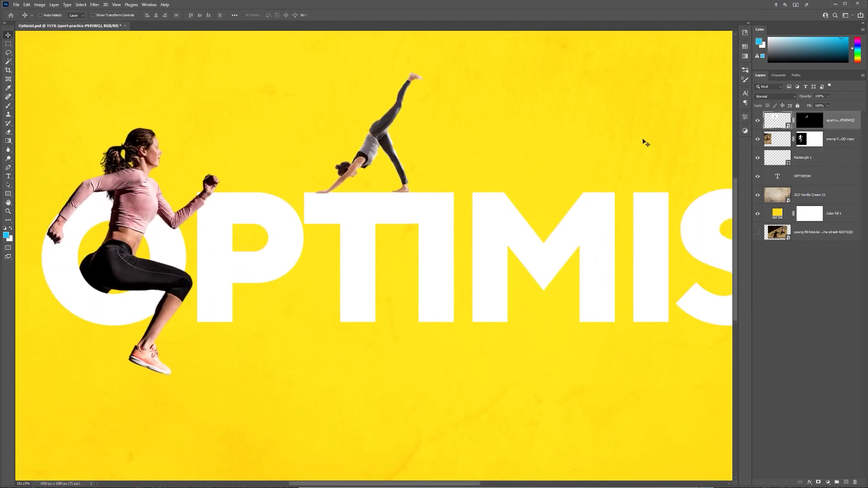
{"action": "key", "text": "ctrl+t"}
{"action": "key", "text": "shift+Right"}
{"action": "key", "text": "shift+Right"}
{"action": "key", "text": "shift+Right"}
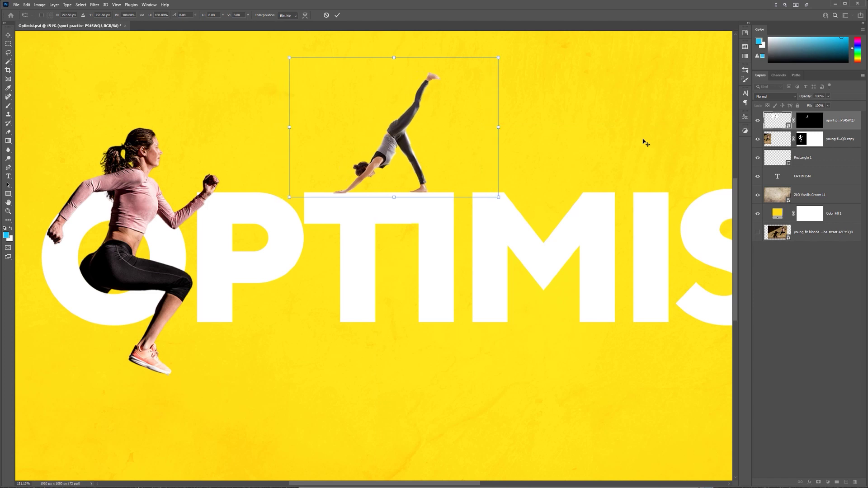
{"action": "key", "text": "Return"}
{"action": "scroll", "coordinate": [646, 140], "scroll_direction": "down", "scroll_amount": 4}
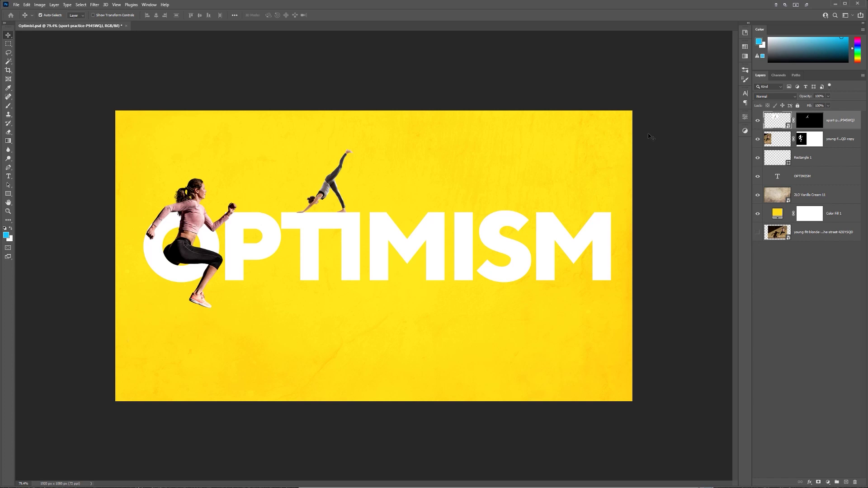
{"action": "scroll", "coordinate": [126, 186], "scroll_direction": "up", "scroll_amount": 3}
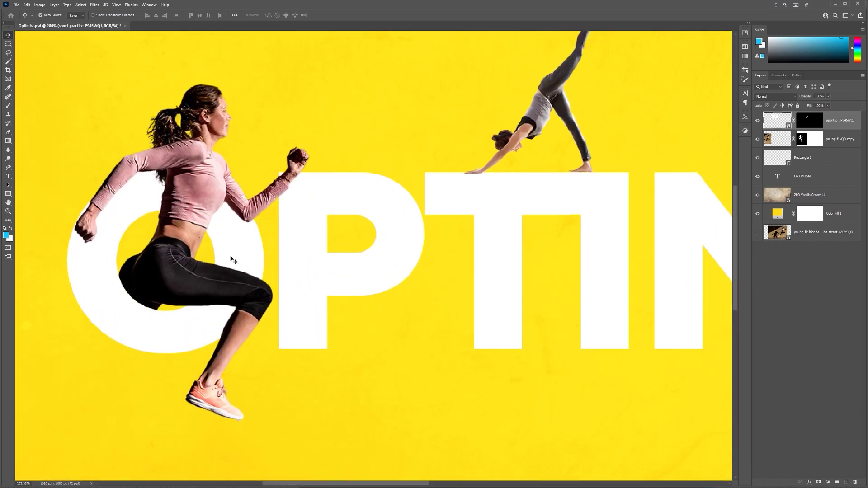
{"action": "scroll", "coordinate": [247, 209], "scroll_direction": "down", "scroll_amount": 3}
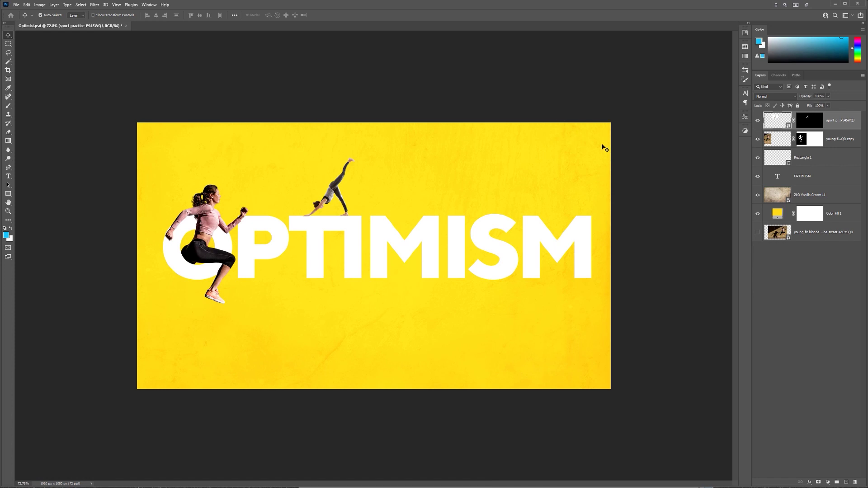